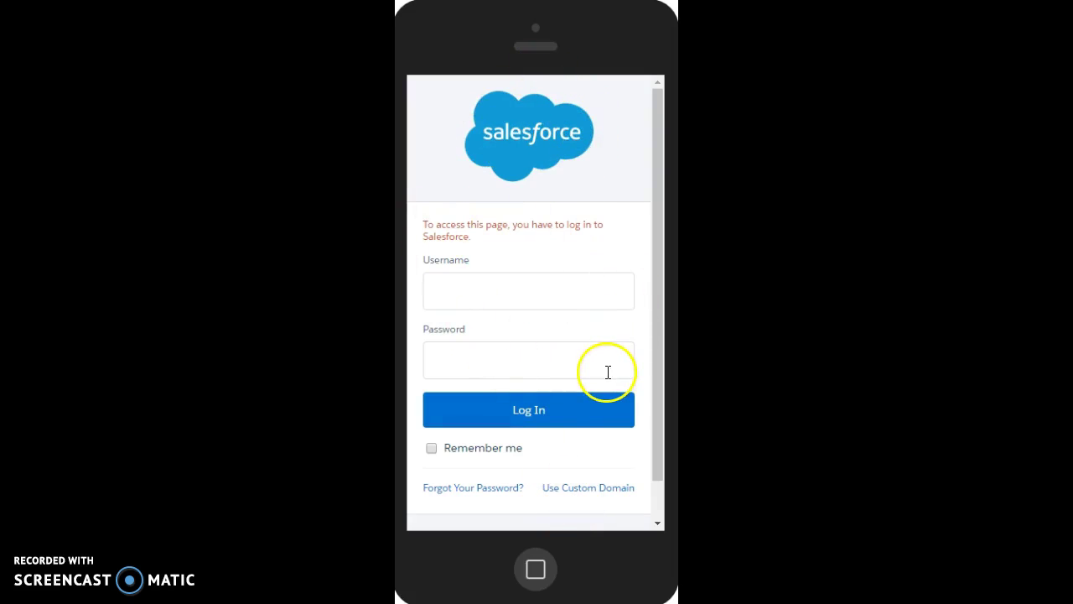
- Switch the Salesforce login page to signing in with a custom domain
left_click(606, 494)
- Enter 'jsi' as the custom domain and continue to the JSI company login page
left_click(515, 343)
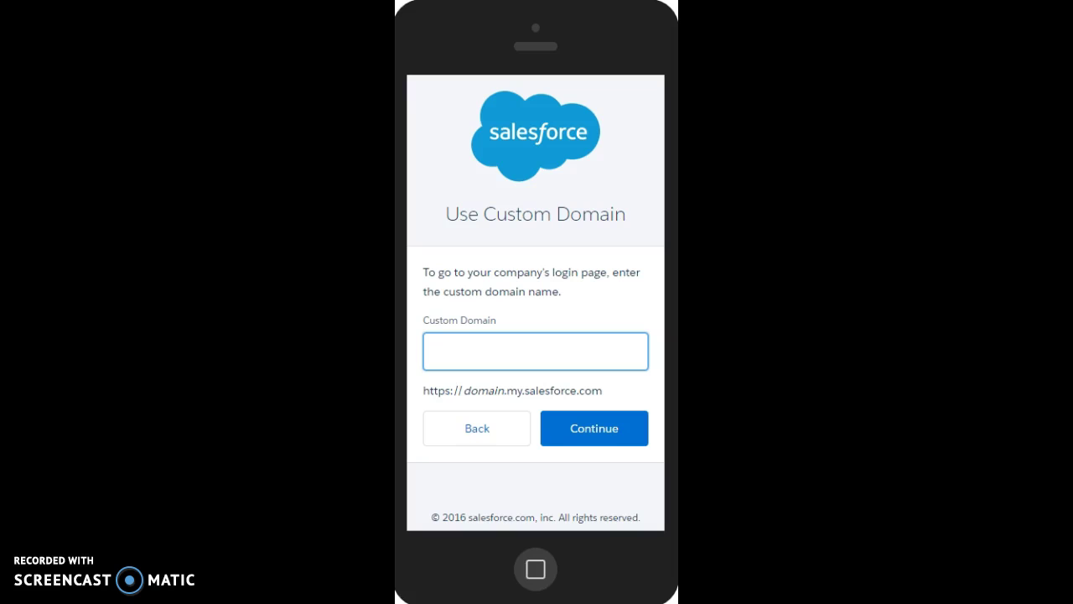
type("jsi")
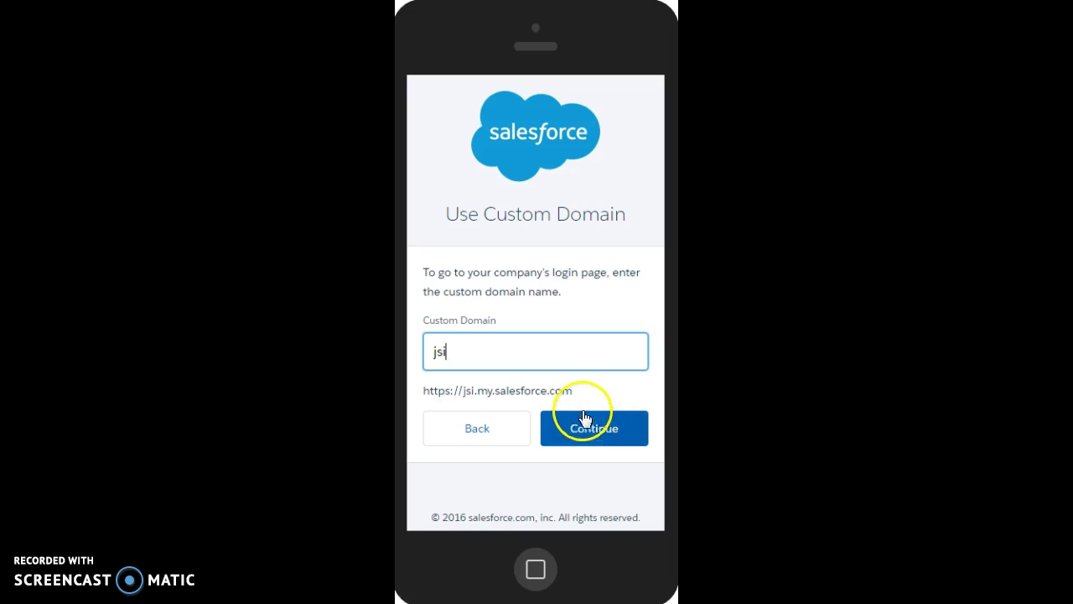
left_click(625, 441)
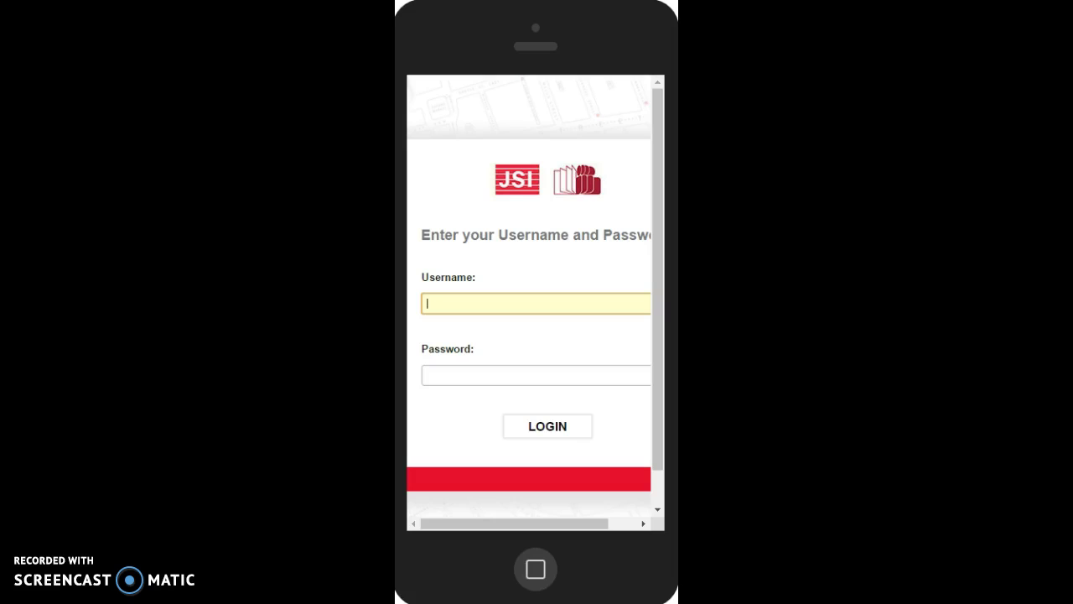
- Log in on the JSI page with the user's username and account password
left_click(435, 375)
type("********")
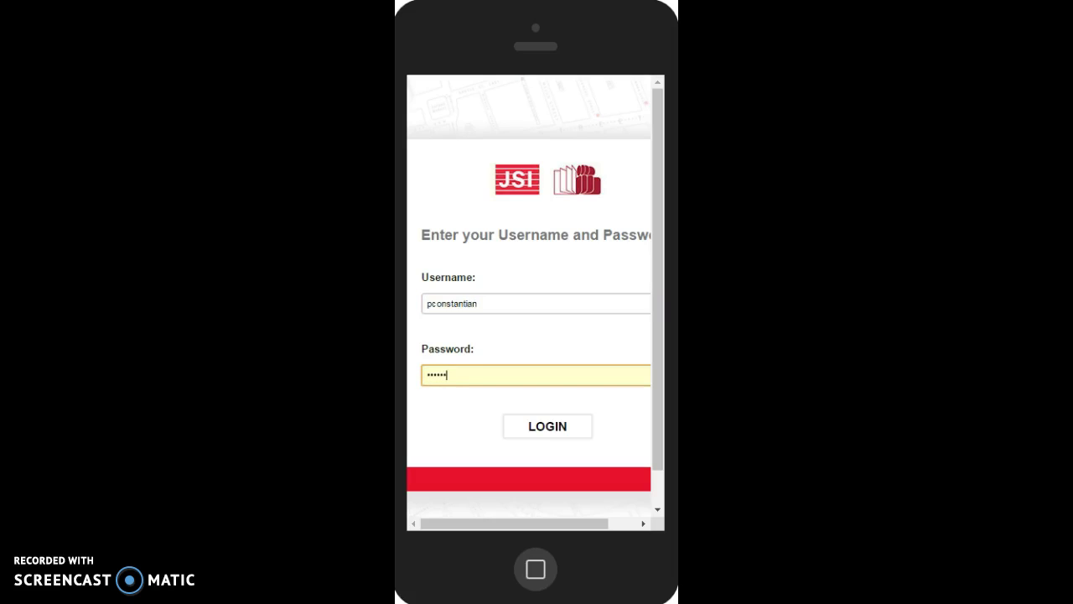
type("************")
left_click(557, 430)
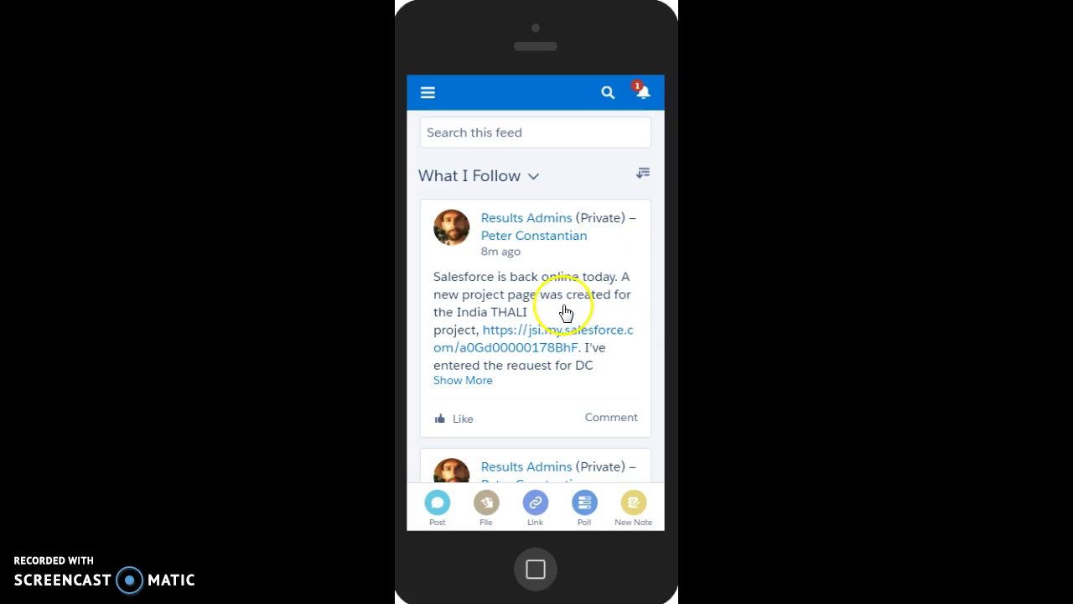
- Scroll through the Results Admins posts in What I Follow and back to the top
scroll(567, 311, "down", 1)
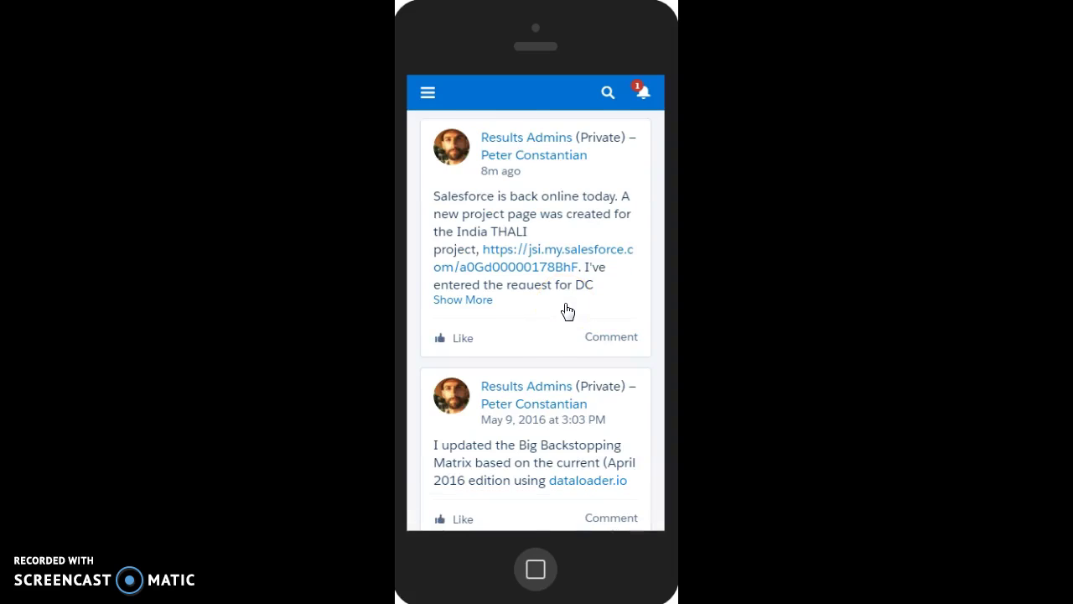
scroll(568, 311, "up", 1)
scroll(567, 311, "down", 4)
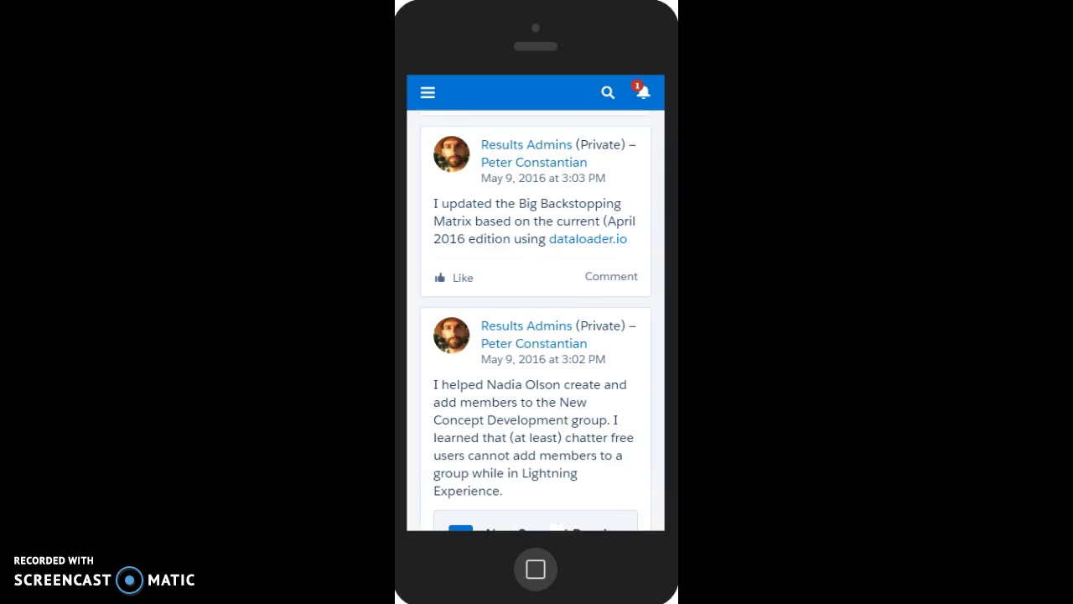
scroll(575, 292, "up", 4)
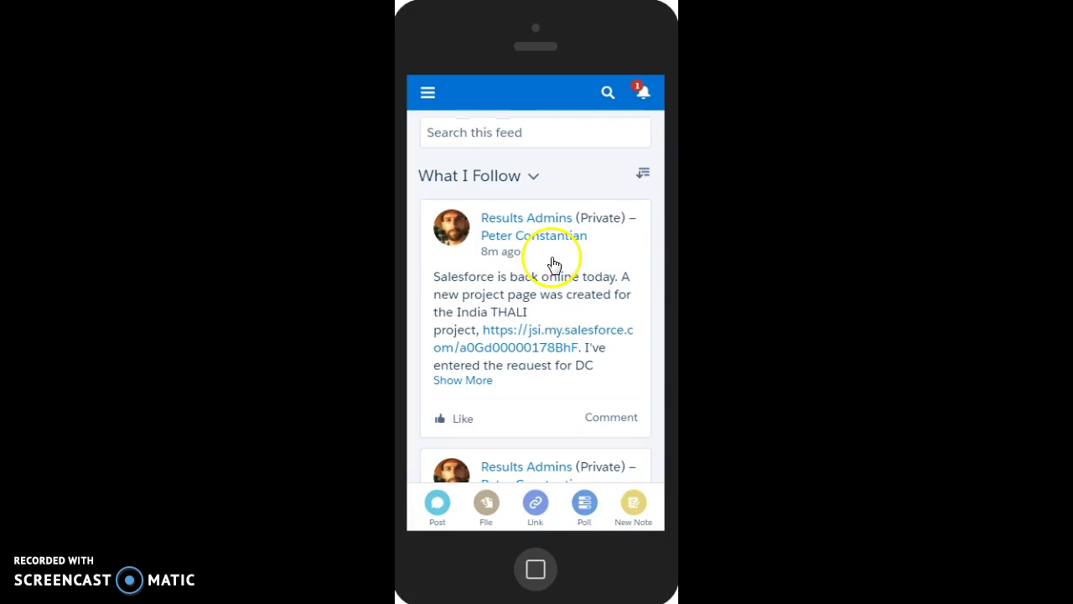
scroll(552, 263, "down", 3)
scroll(551, 263, "up", 3)
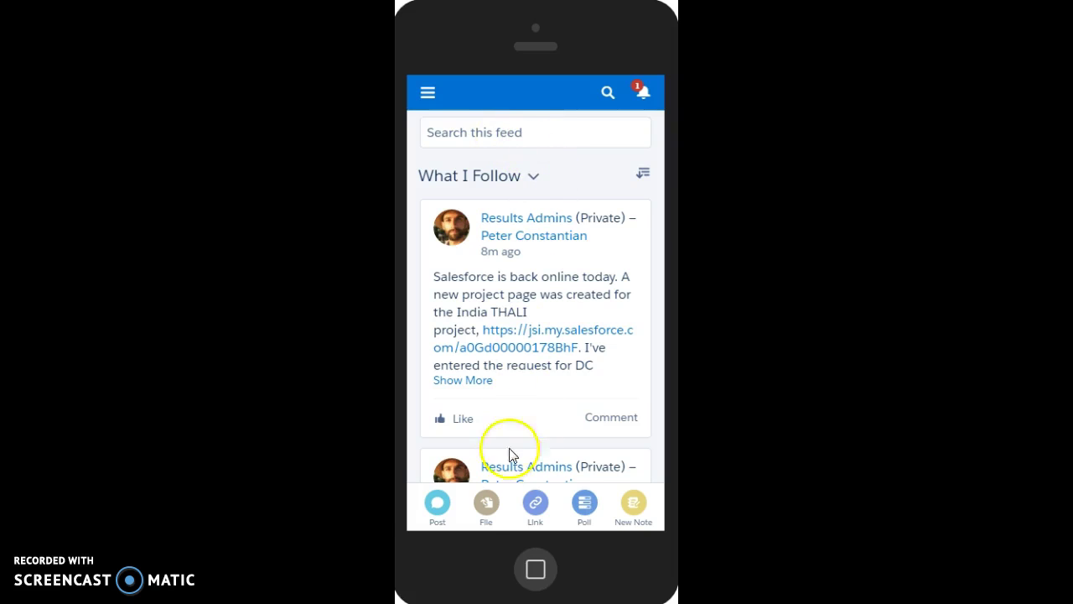
left_click(432, 520)
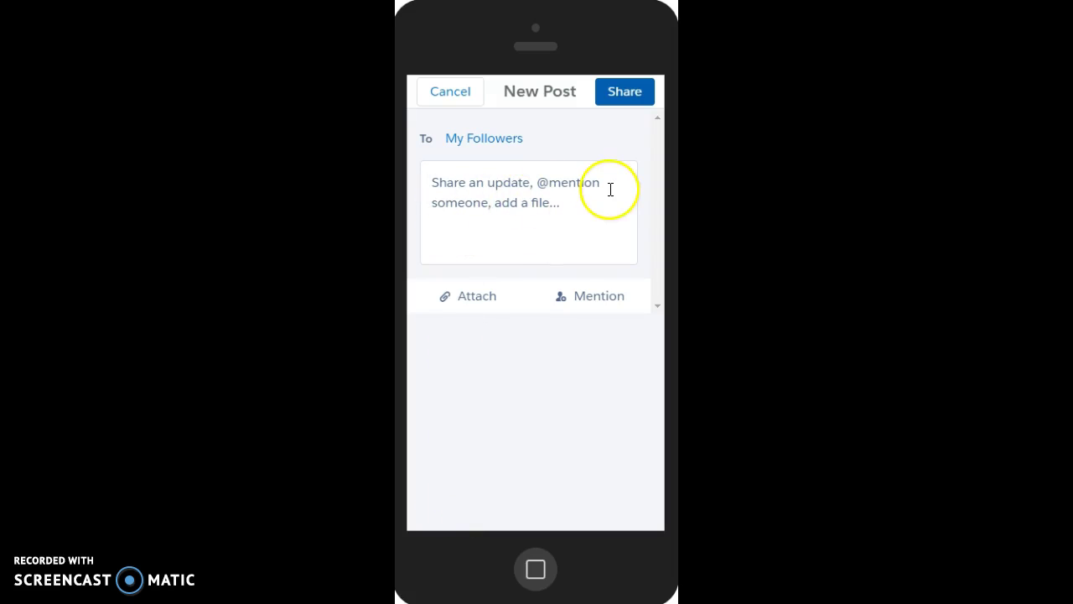
left_click(442, 99)
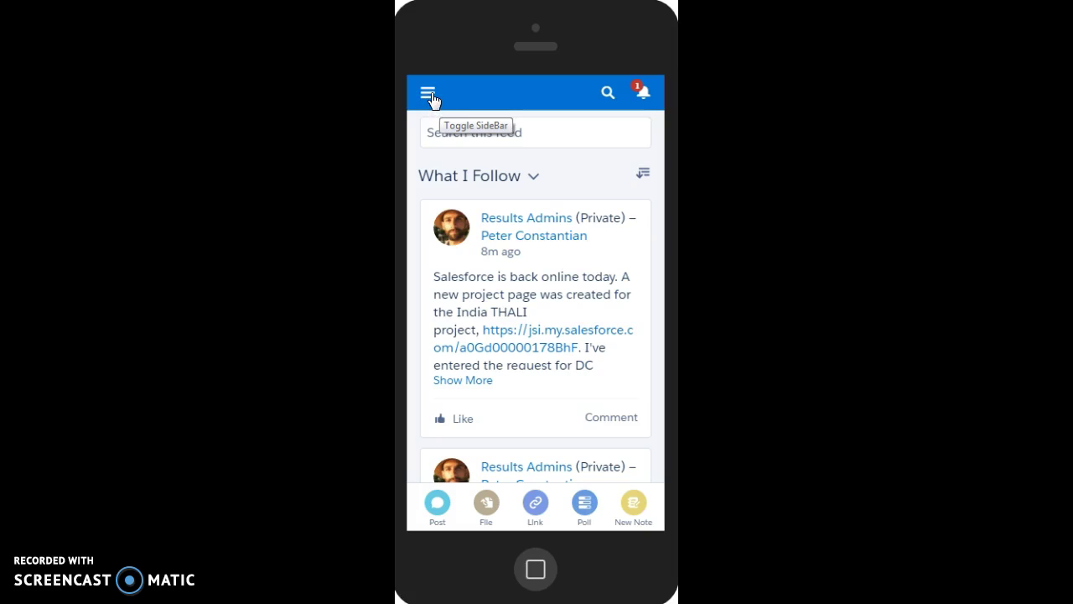
- Open the navigation menu and scroll down past Feed, Dashboards, Notes and recent record types
left_click(431, 97)
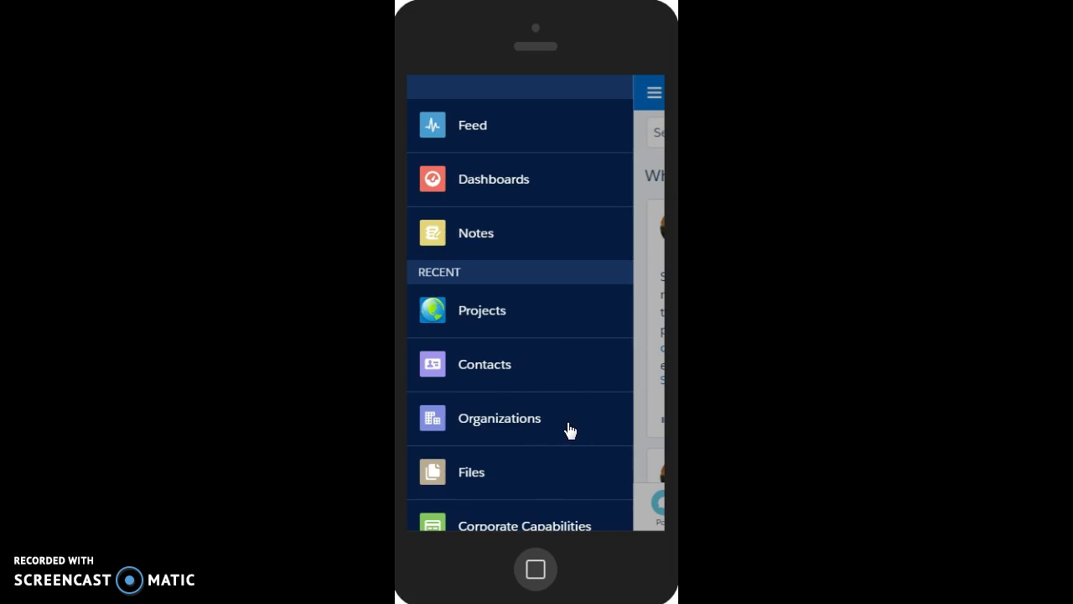
scroll(569, 430, "down", 1)
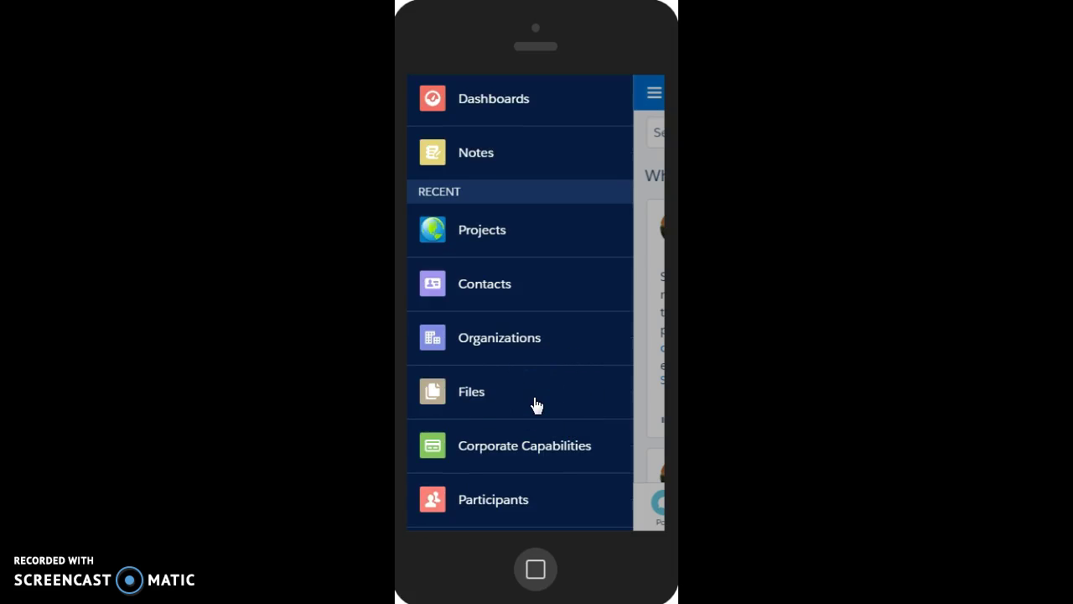
scroll(536, 405, "down", 2)
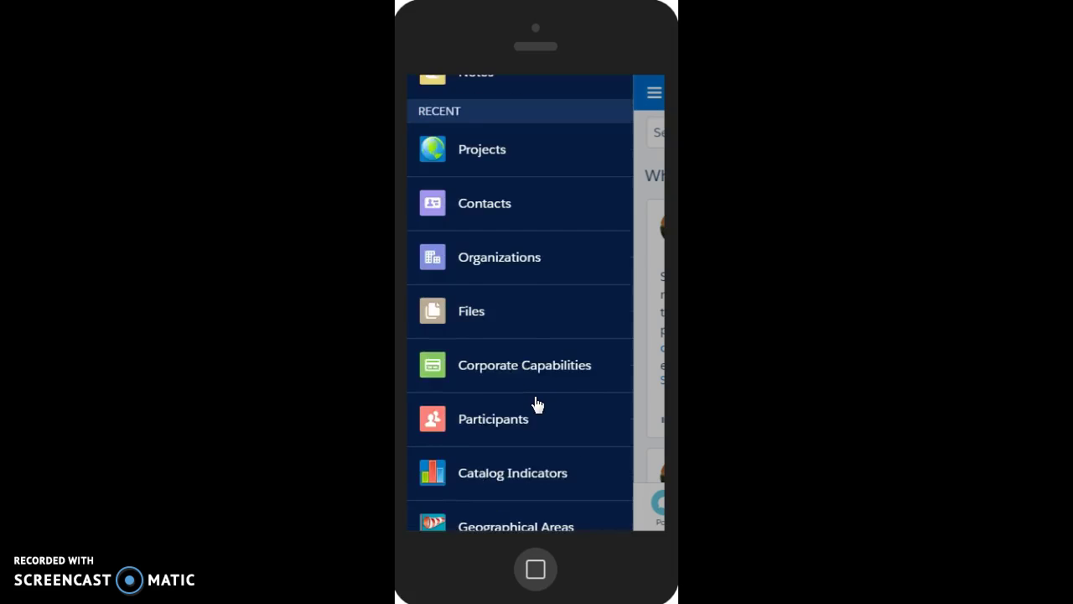
scroll(537, 260, "down", 1)
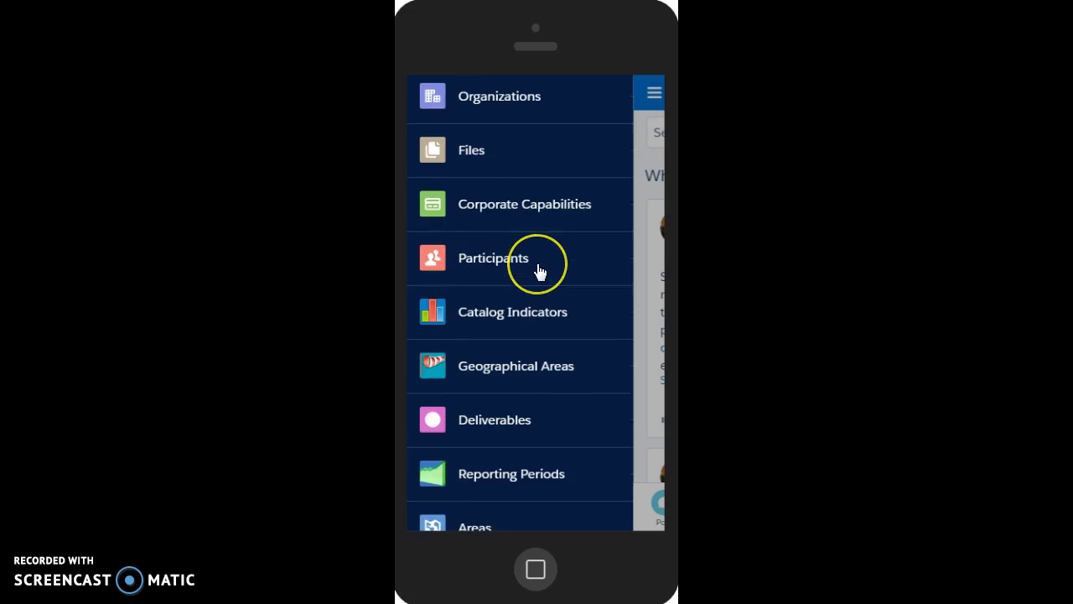
scroll(539, 271, "down", 1)
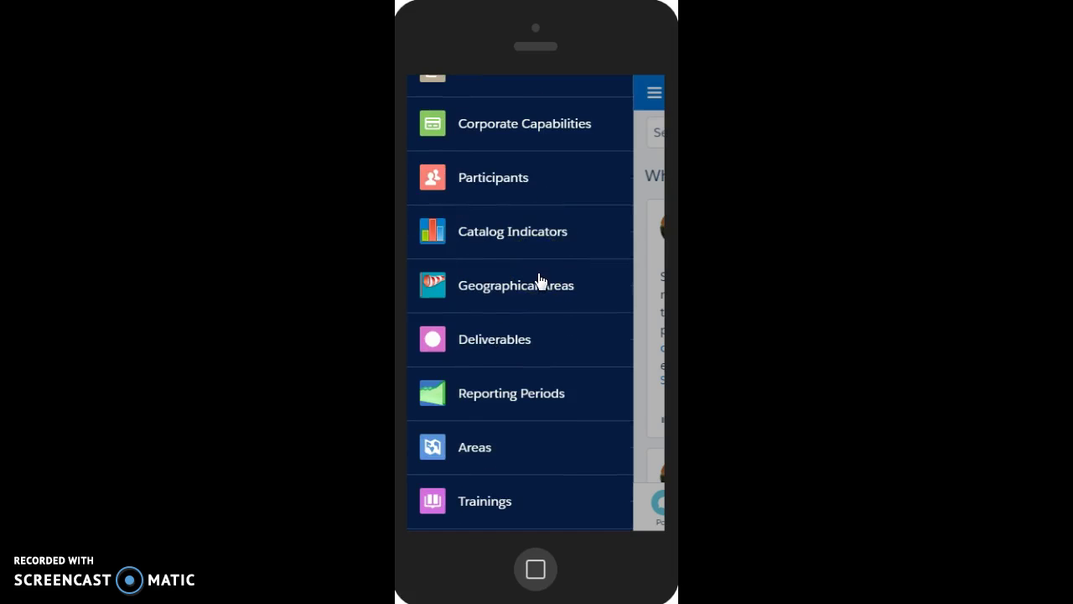
- Browse further down the menu and back up, ending on the Recent Projects page
left_click(548, 314)
scroll(550, 322, "down", 2)
scroll(550, 323, "down", 1)
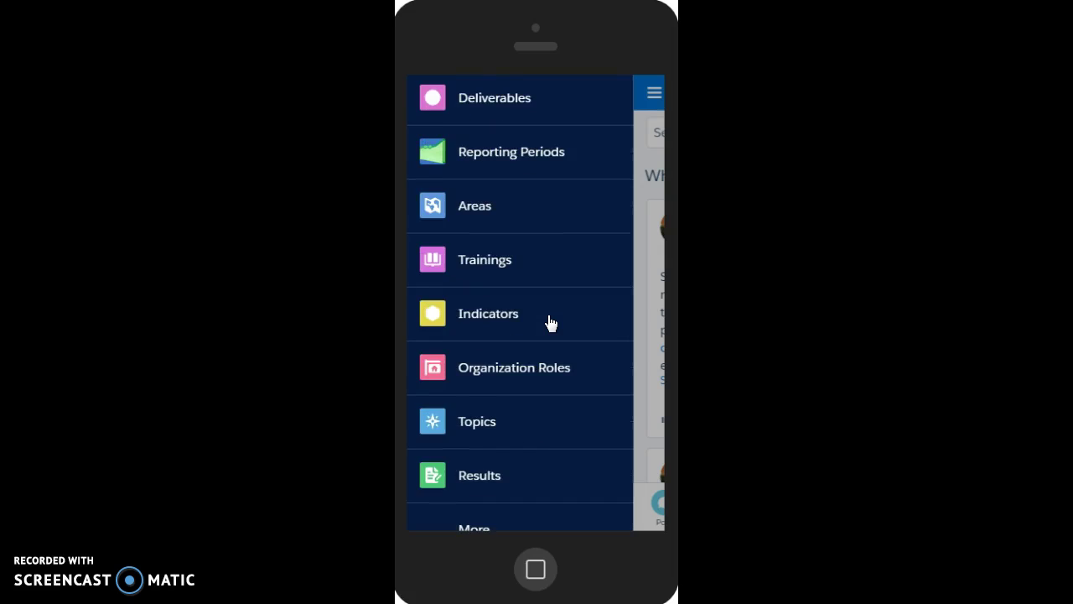
scroll(551, 324, "down", 2)
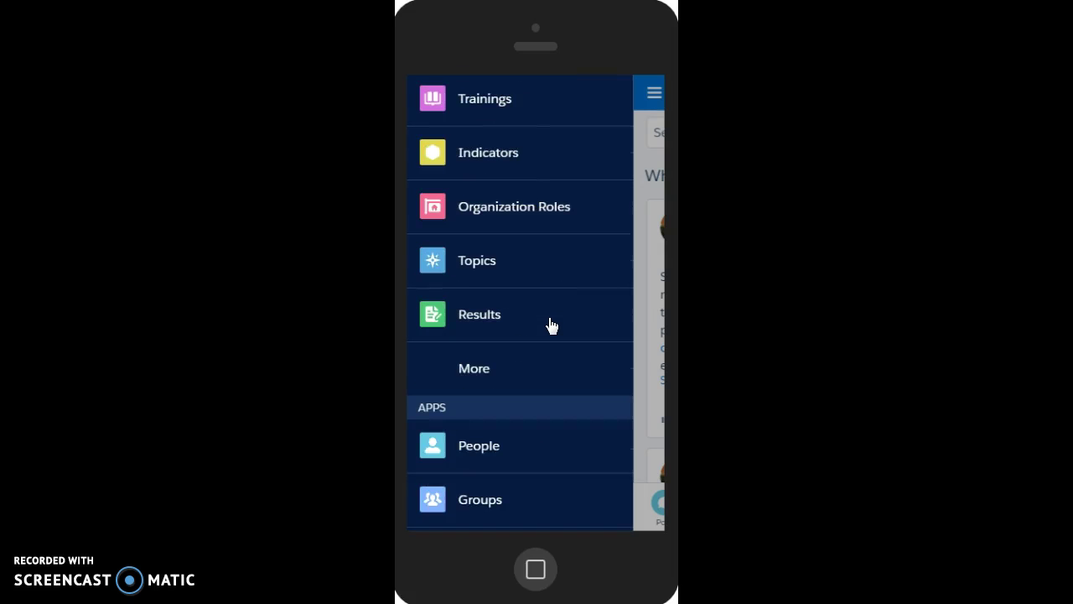
scroll(551, 326, "down", 3)
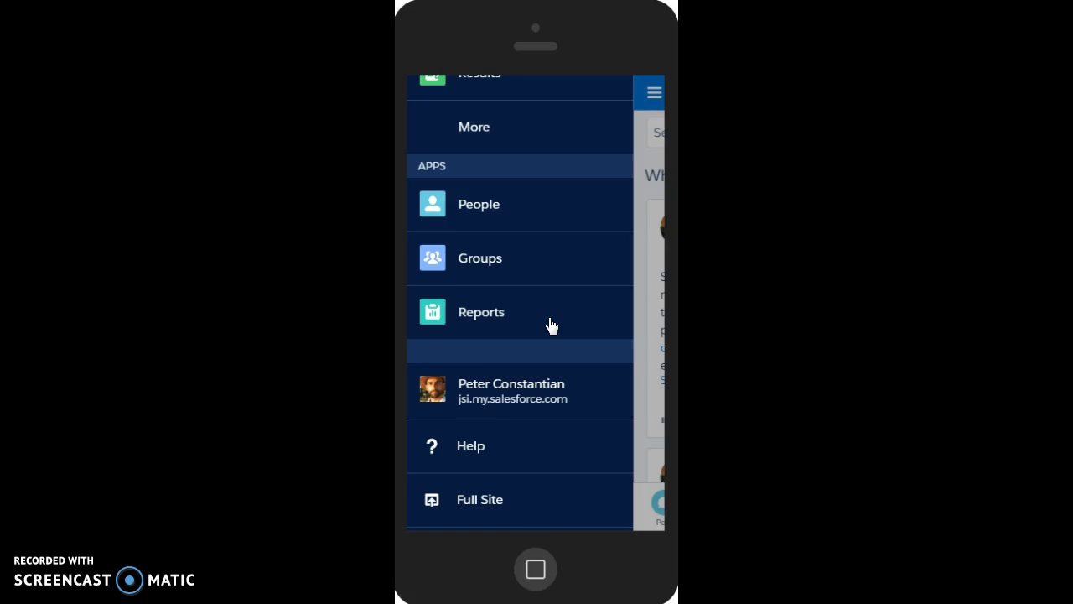
scroll(551, 325, "up", 7)
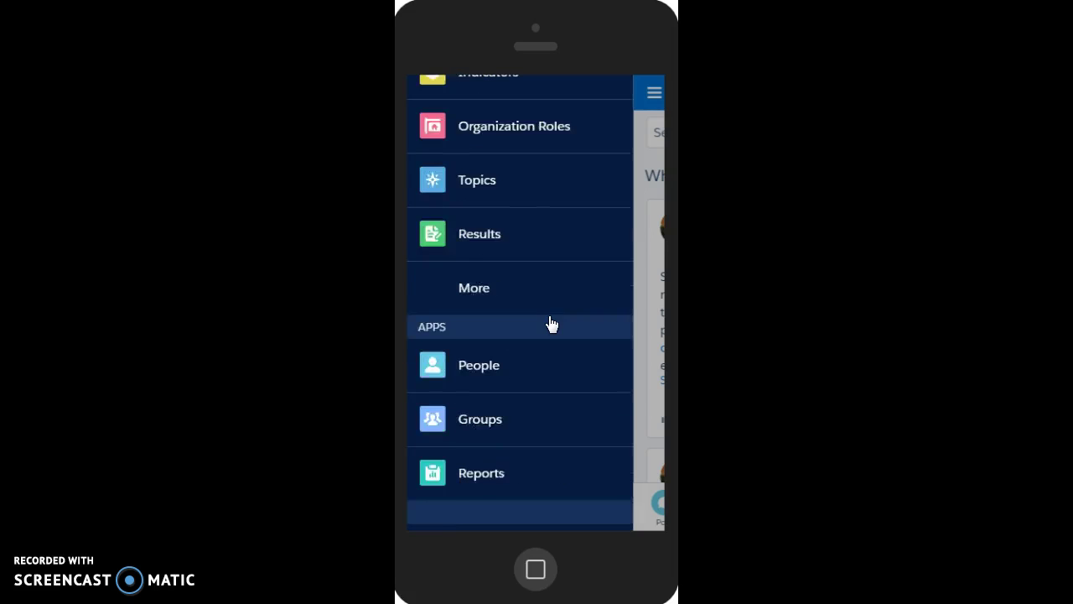
scroll(551, 325, "up", 4)
left_click_drag(554, 279, 561, 224)
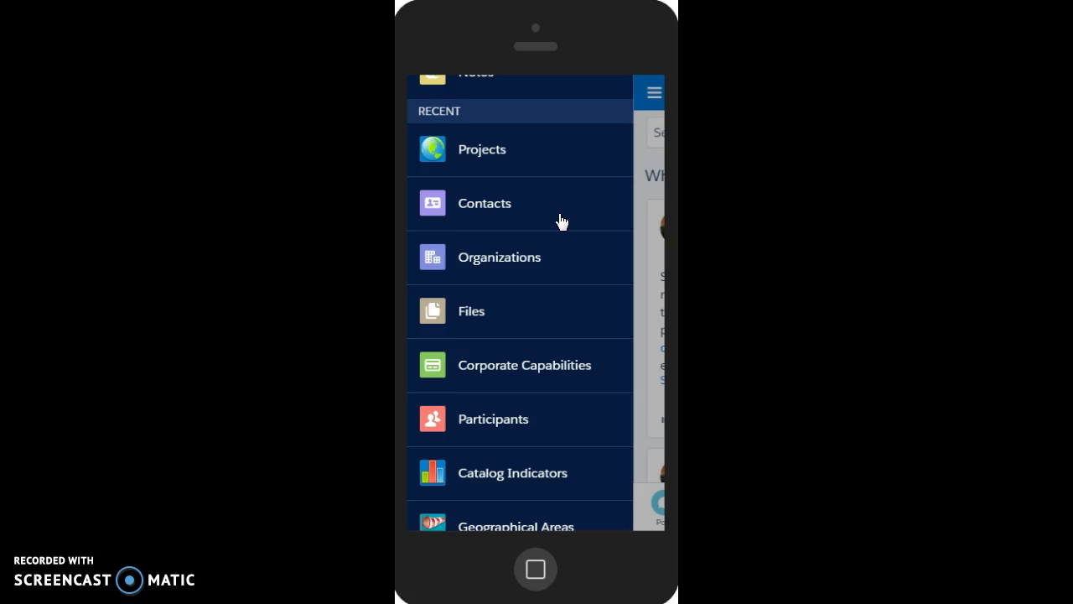
left_click_drag(561, 221, 579, 264)
scroll(578, 264, "up", 3)
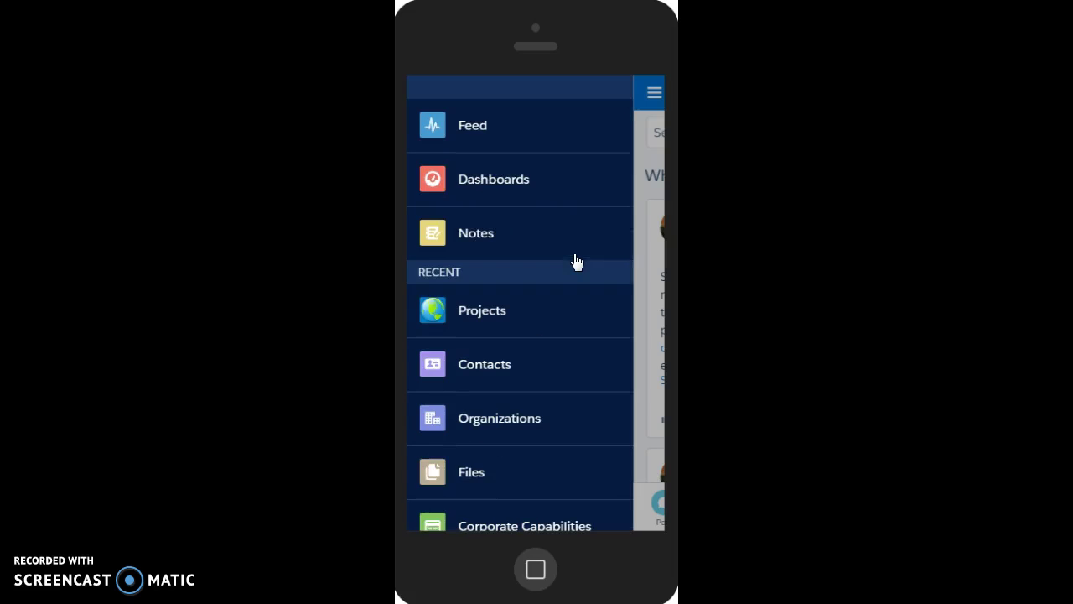
mouse_move(540, 337)
left_mouse_down()
mouse_move(579, 311)
mouse_move(555, 331)
mouse_move(539, 385)
mouse_move(528, 269)
left_mouse_up()
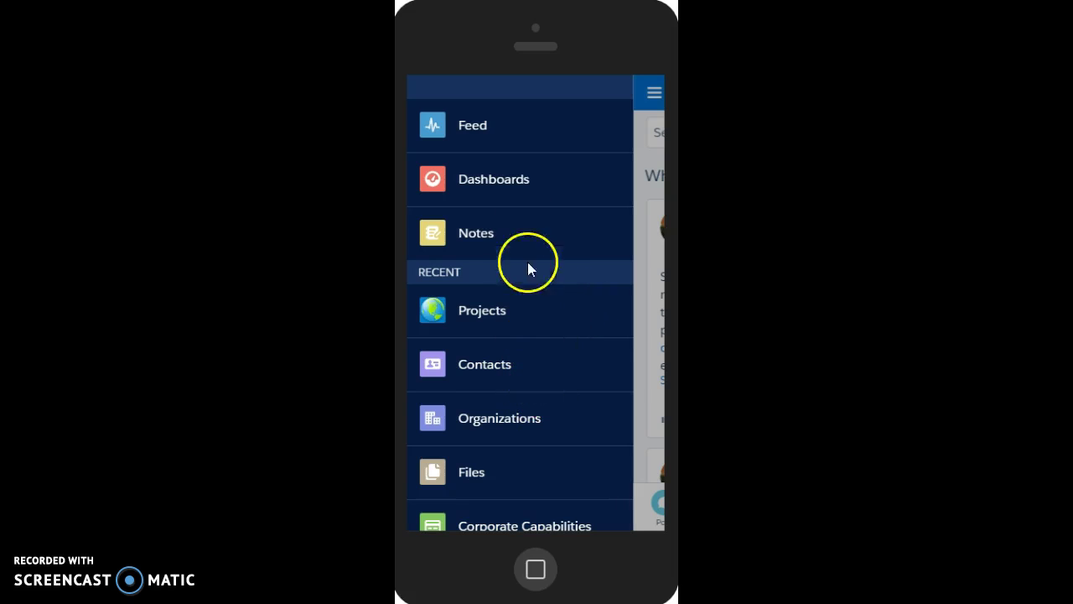
- Open the Active Projects list view and bring up the other available project list views
left_click(535, 313)
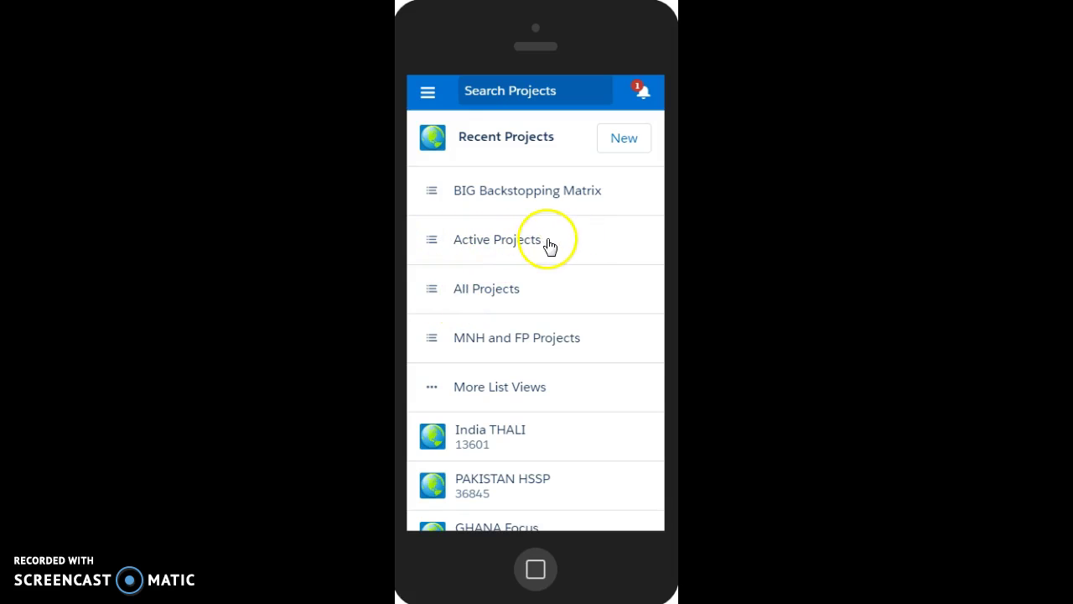
left_click(578, 240)
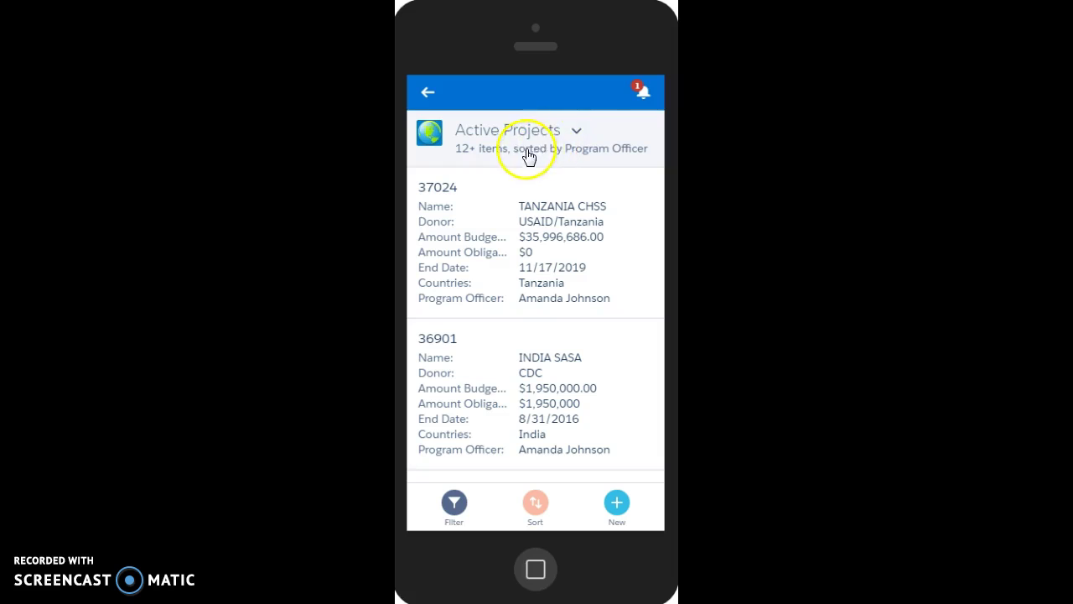
left_click(580, 134)
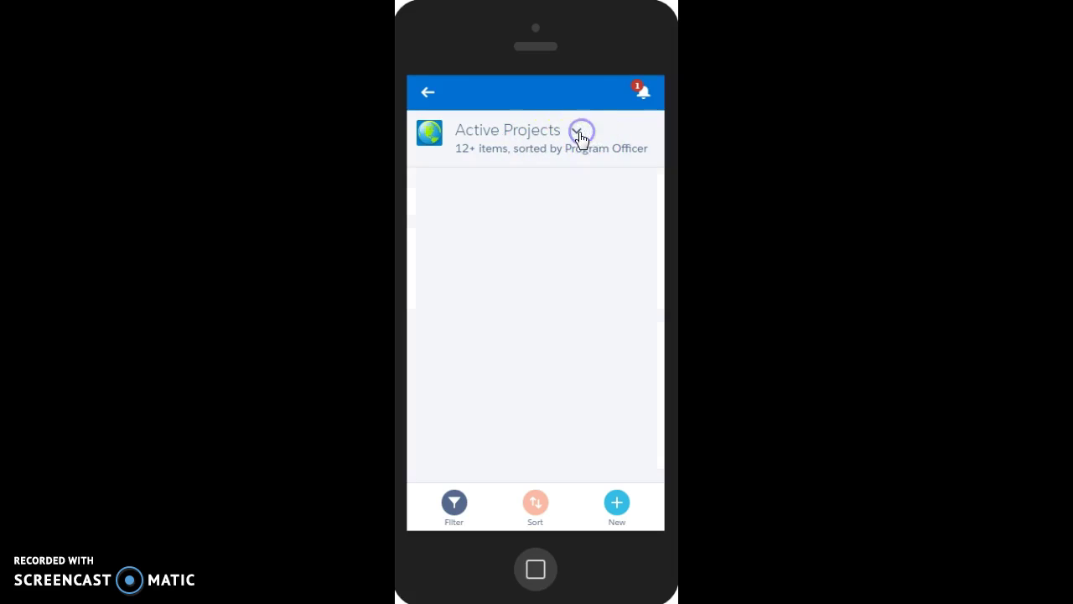
left_click(575, 136)
left_click(576, 135)
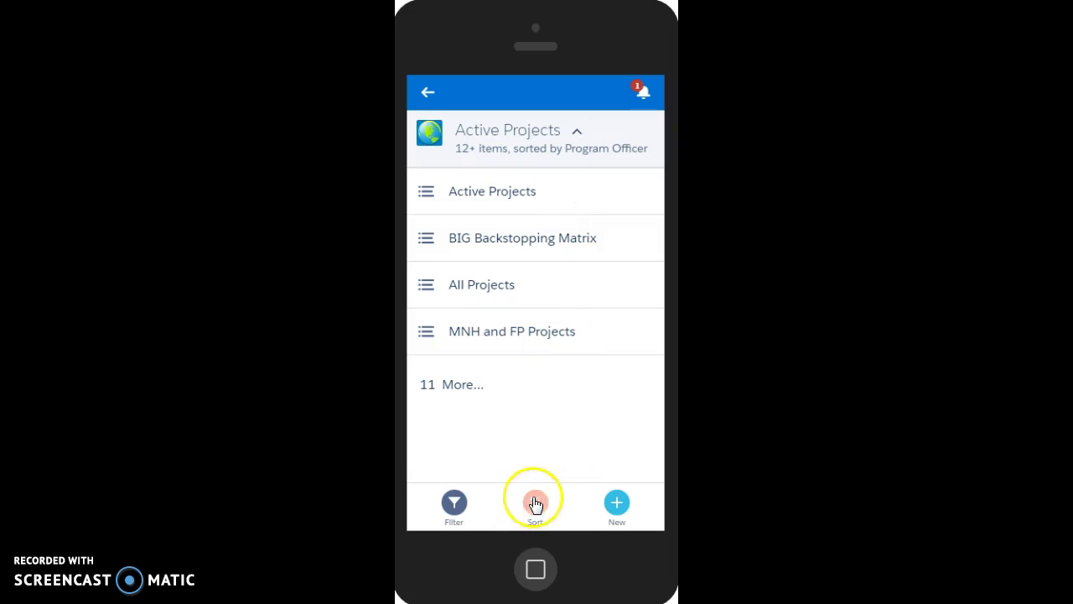
- Sort the Active Projects list by Name (Ascending) and scroll through the re-sorted projects
left_click(579, 137)
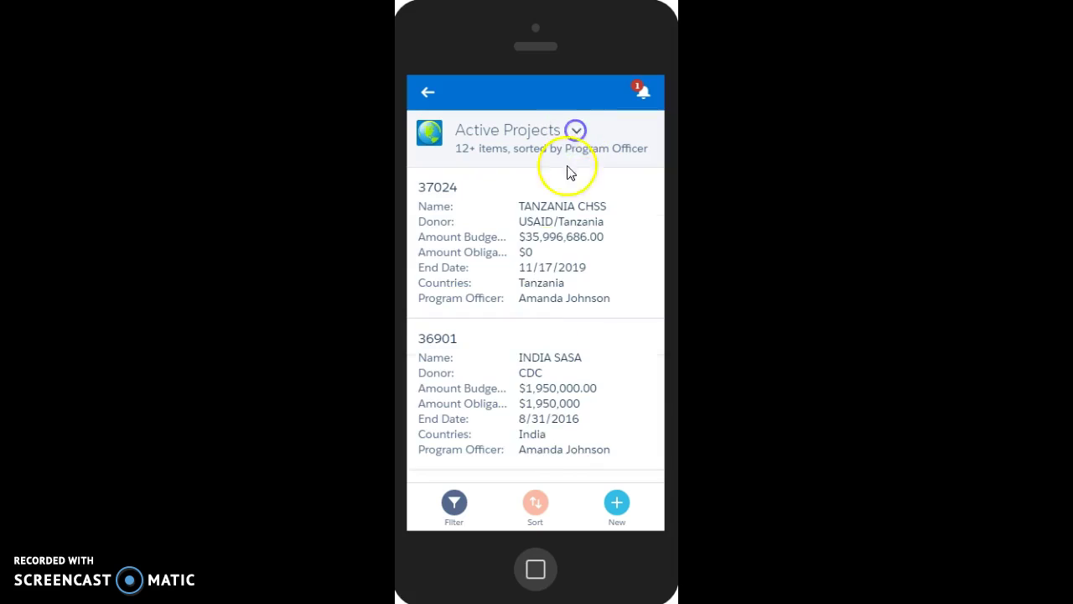
left_click(540, 498)
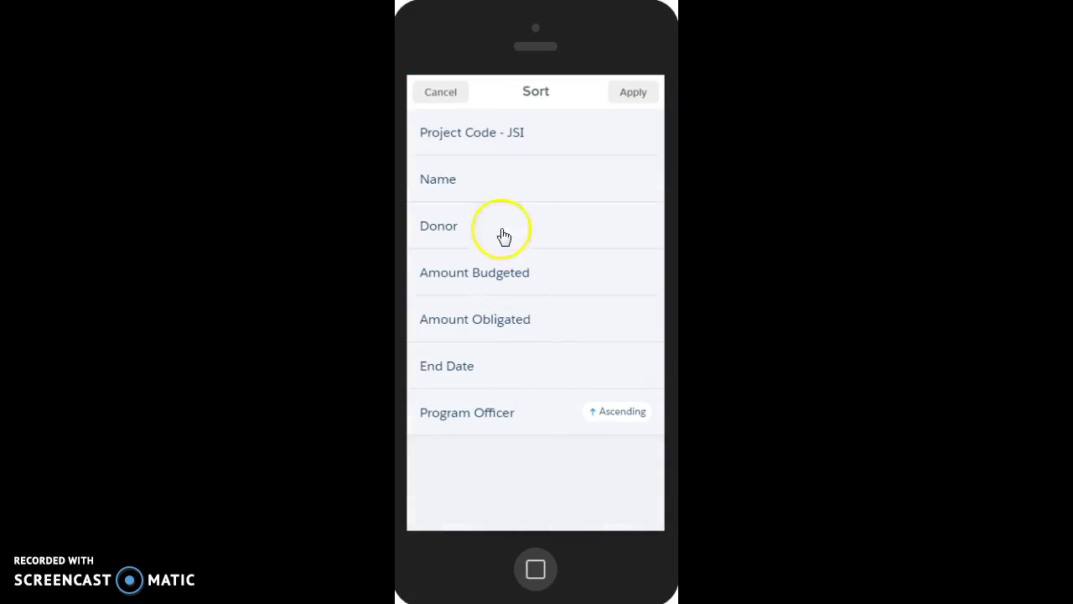
left_click(473, 178)
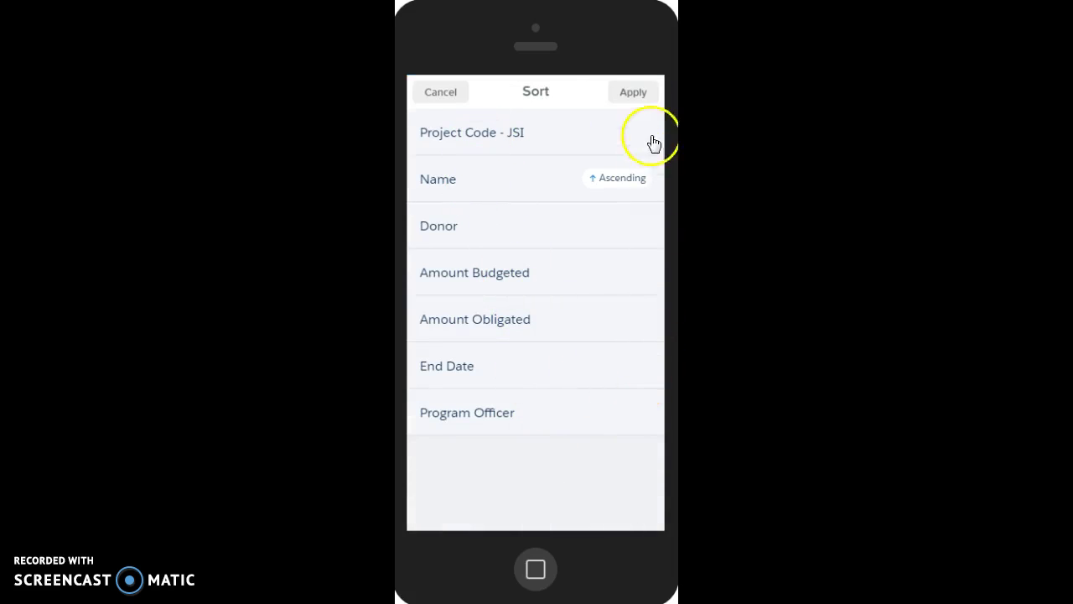
left_click(642, 93)
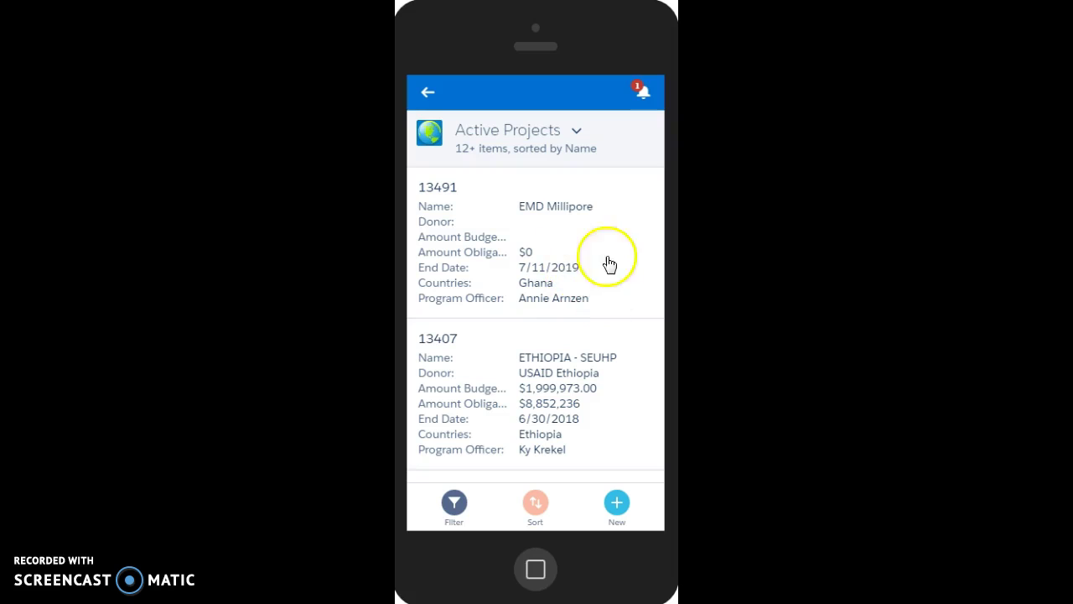
scroll(546, 252, "down", 1)
scroll(545, 252, "down", 2)
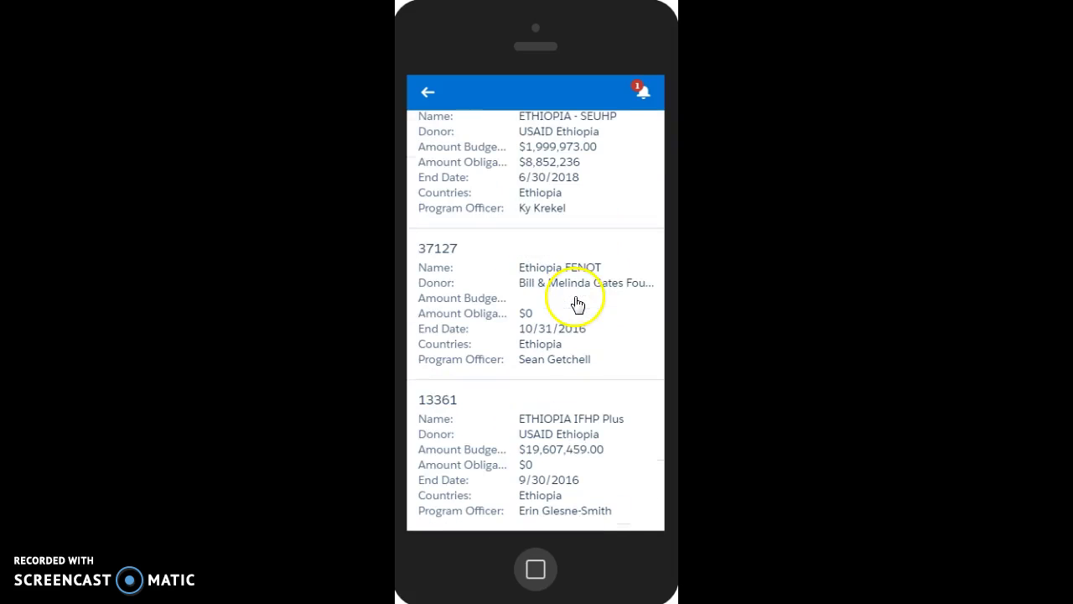
scroll(599, 391, "down", 1)
scroll(590, 396, "down", 2)
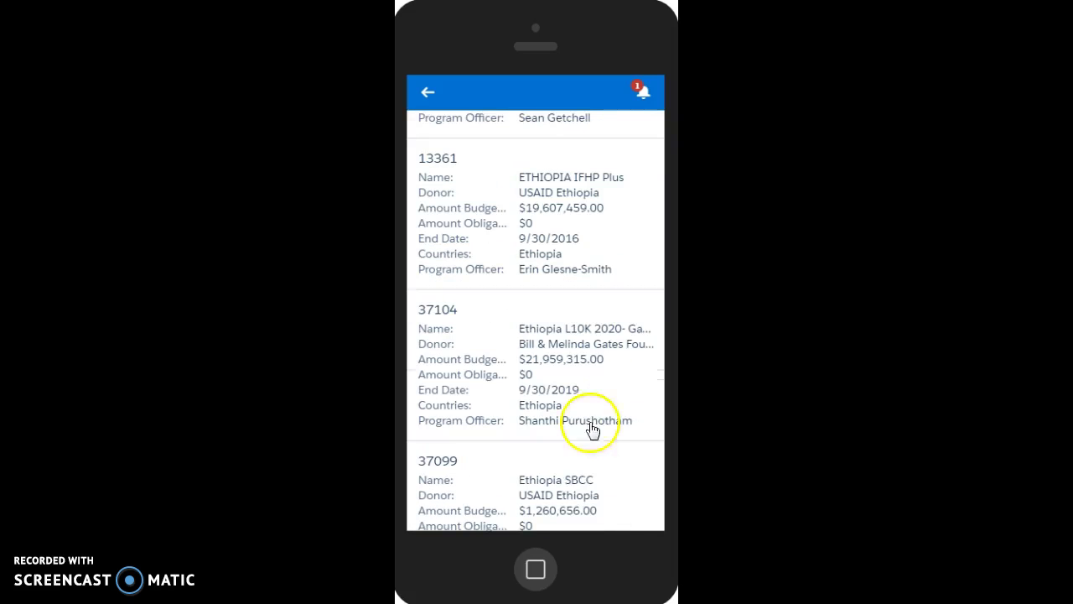
scroll(596, 454, "down", 1)
scroll(597, 454, "down", 4)
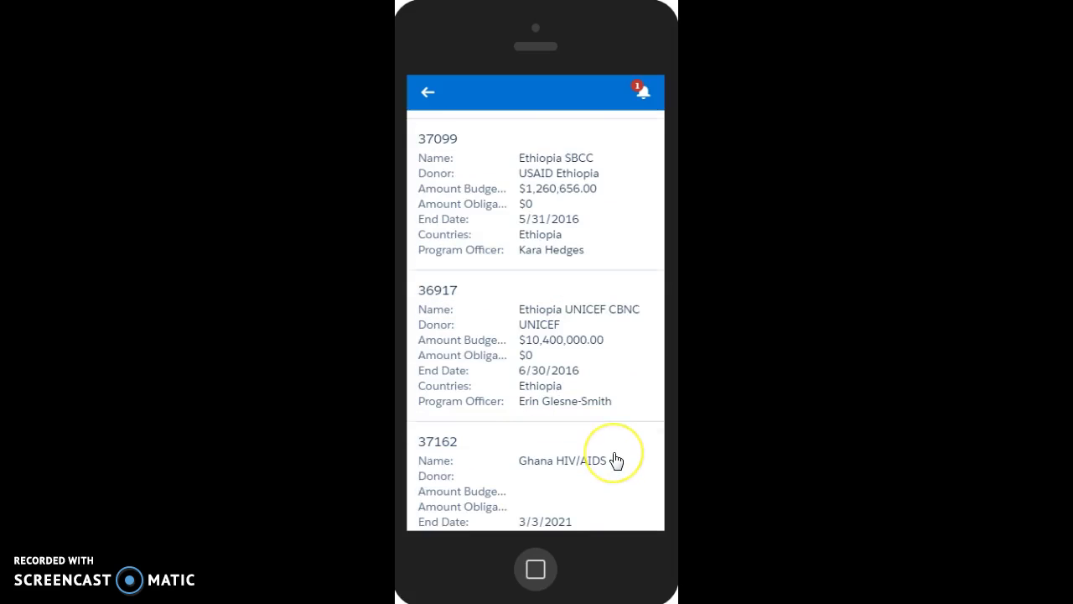
scroll(614, 458, "down", 2)
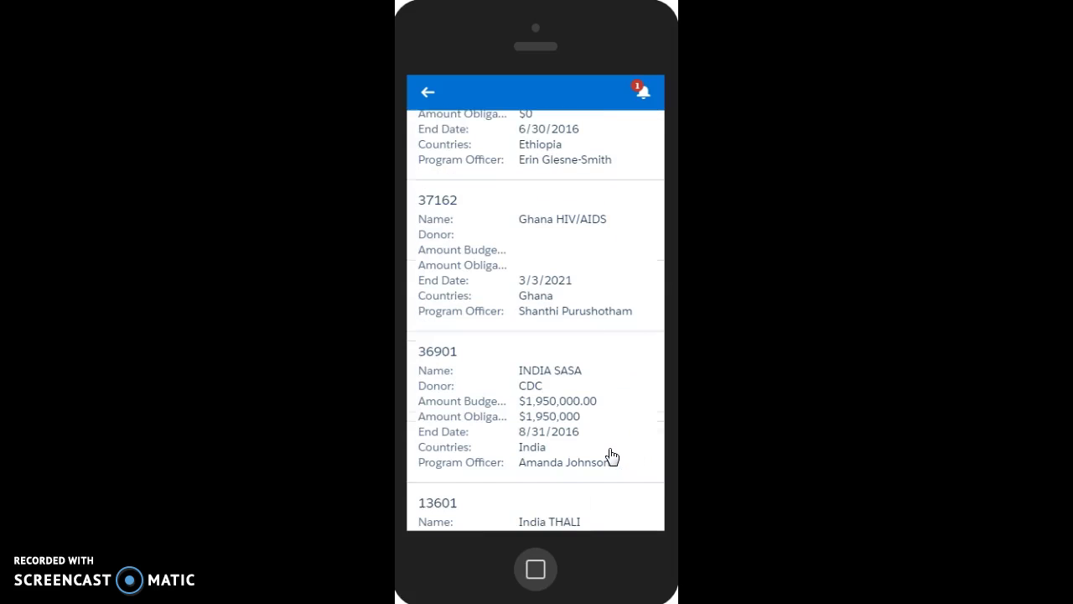
scroll(611, 456, "down", 1)
scroll(610, 453, "down", 3)
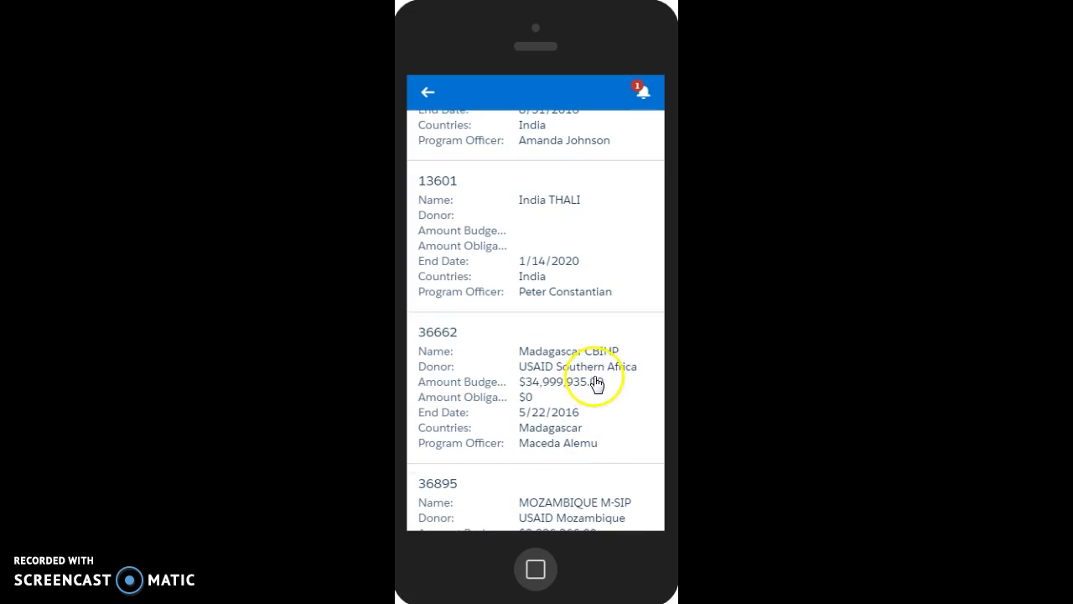
- Open the Madagascar CBIHP project record 36662 and scan its top detail fields
left_click(614, 420)
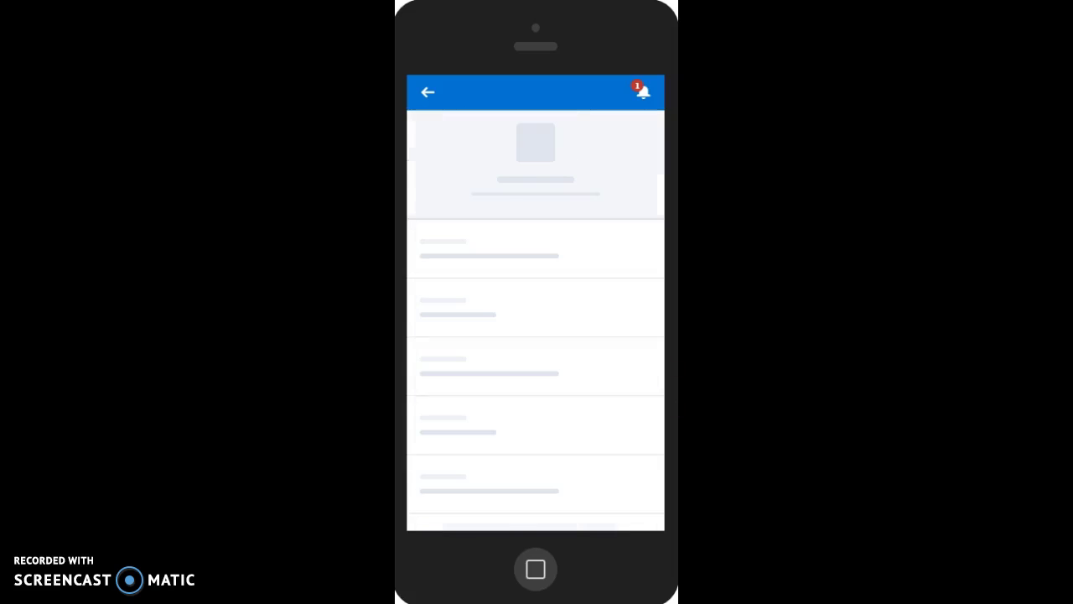
scroll(545, 339, "down", 7)
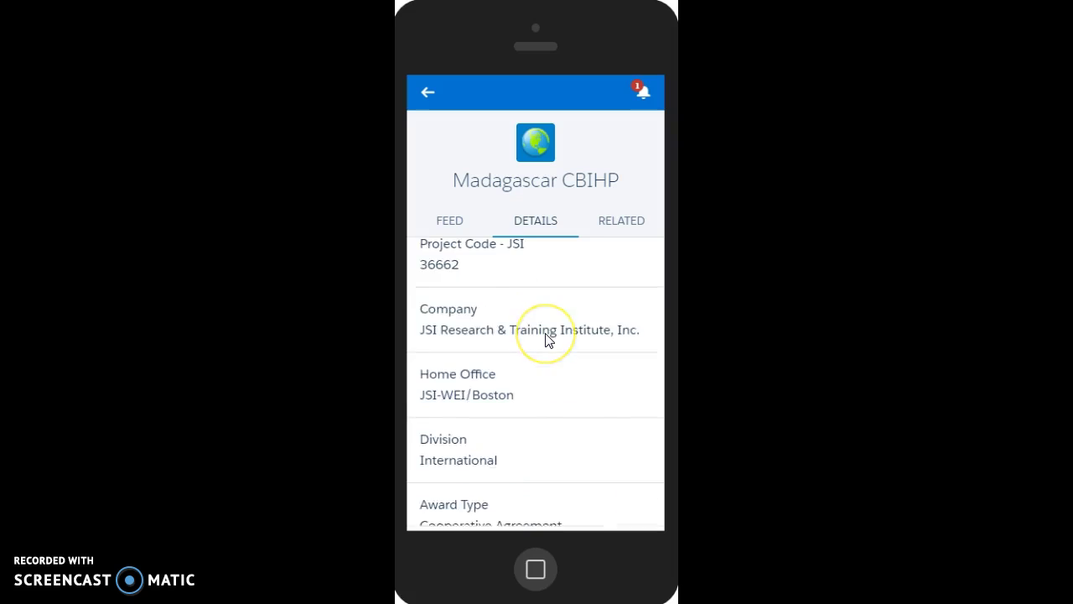
scroll(545, 339, "down", 3)
scroll(546, 341, "up", 1)
left_click(524, 335)
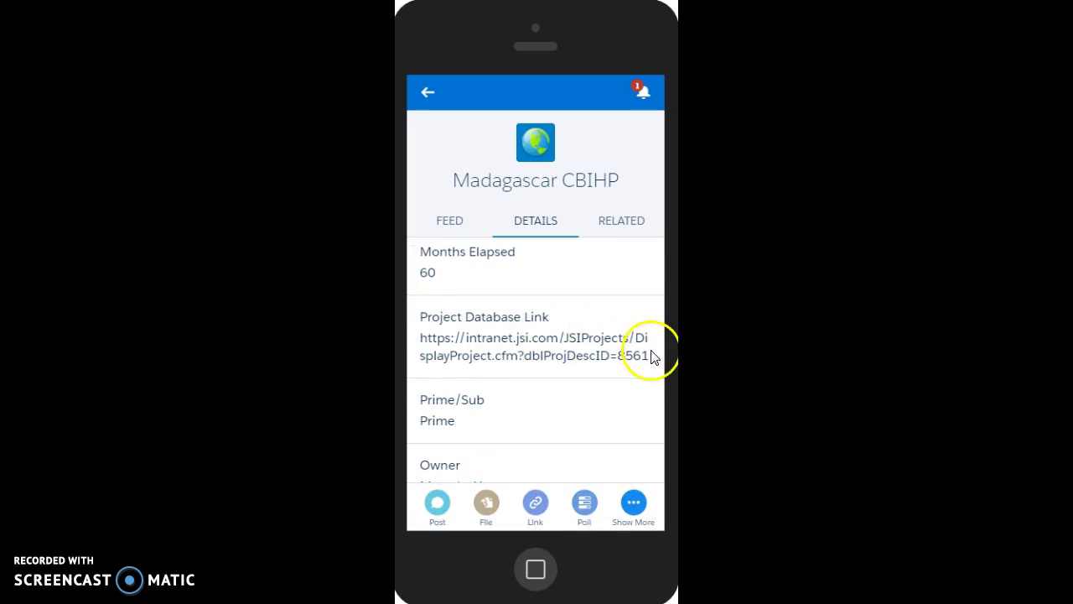
- Scroll through the remaining details, including donor USAID Southern Africa and the project description
scroll(528, 362, "down", 2)
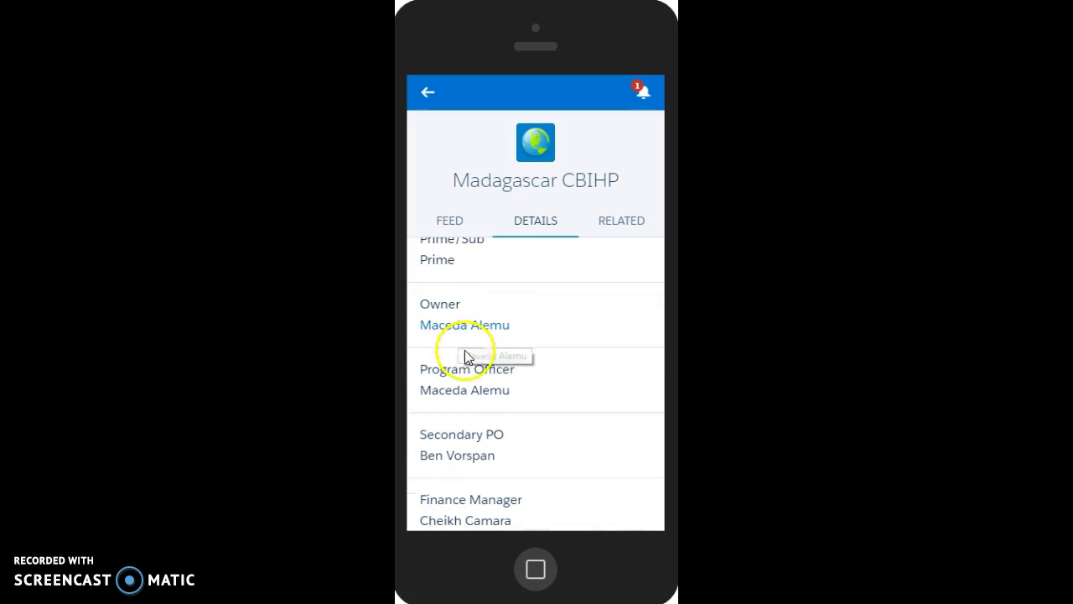
scroll(553, 369, "down", 1)
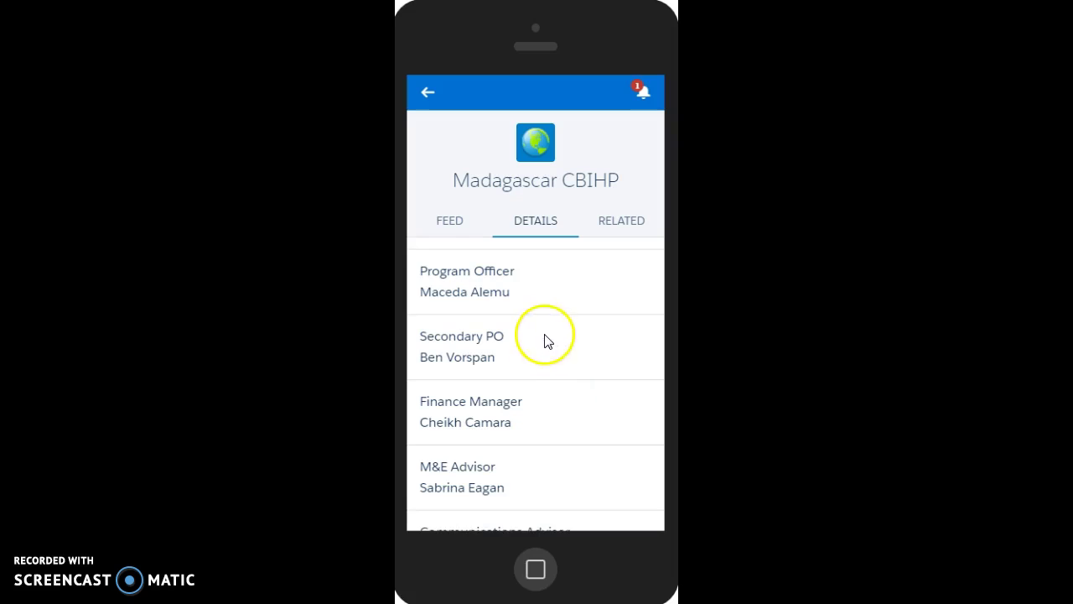
scroll(536, 335, "down", 2)
scroll(519, 325, "down", 6)
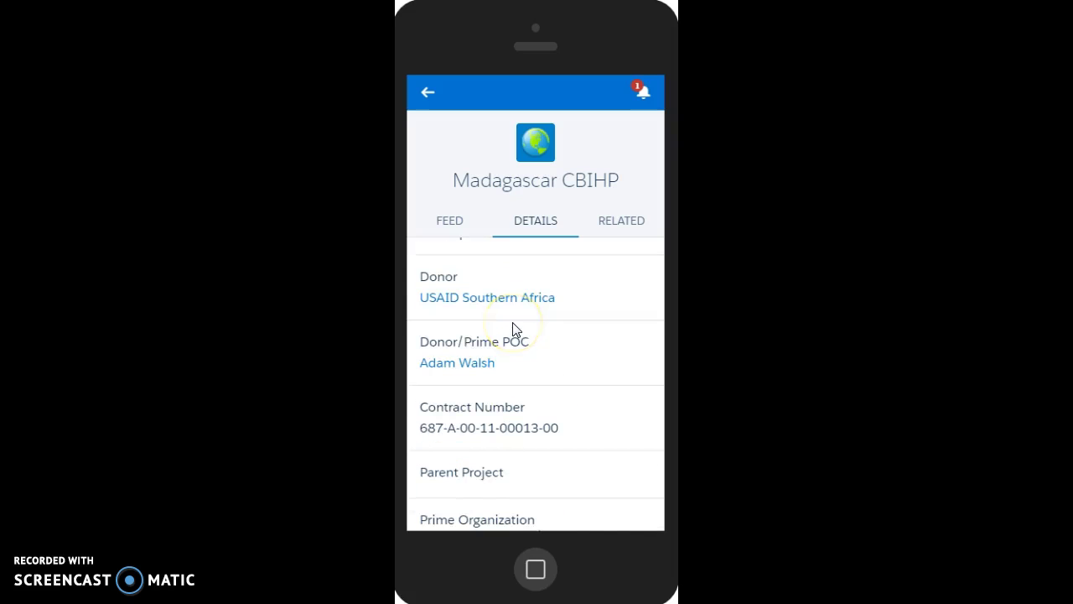
scroll(516, 330, "down", 1)
scroll(514, 330, "down", 3)
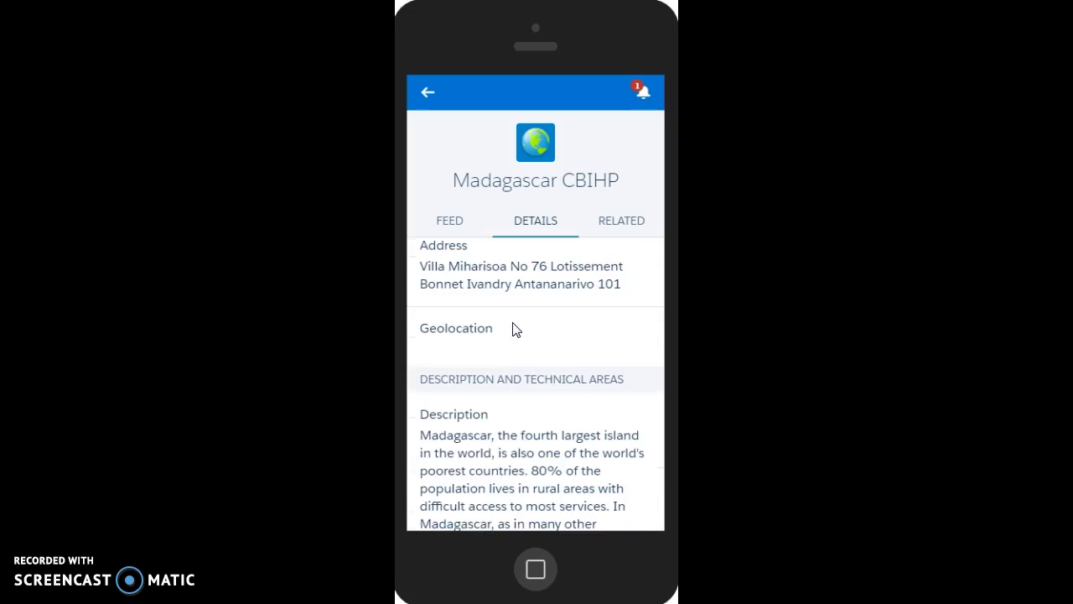
scroll(511, 334, "down", 5)
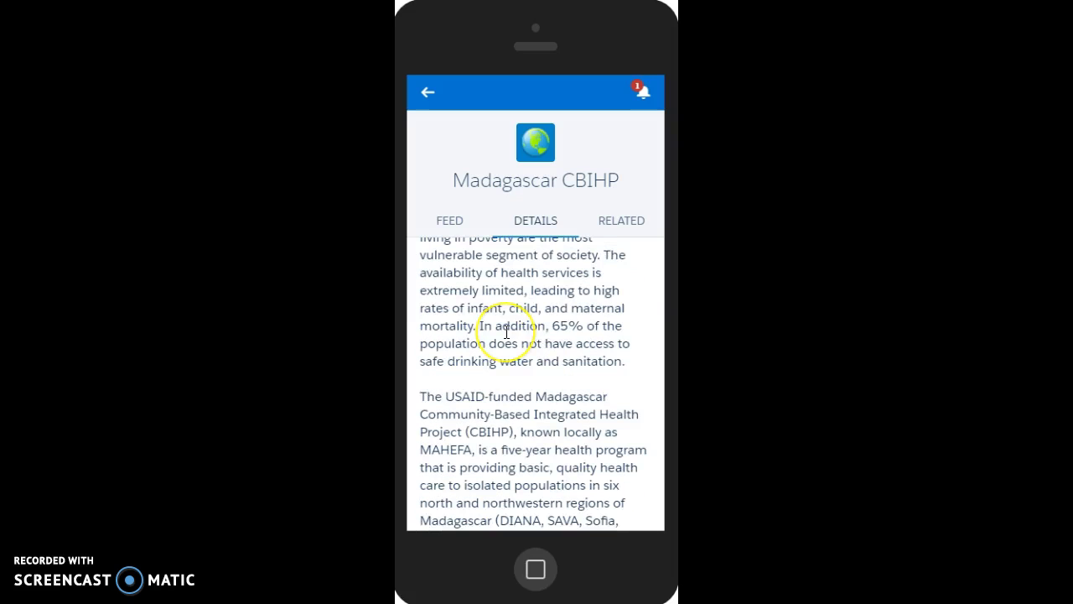
scroll(506, 332, "down", 4)
scroll(507, 332, "down", 1)
left_click(619, 257)
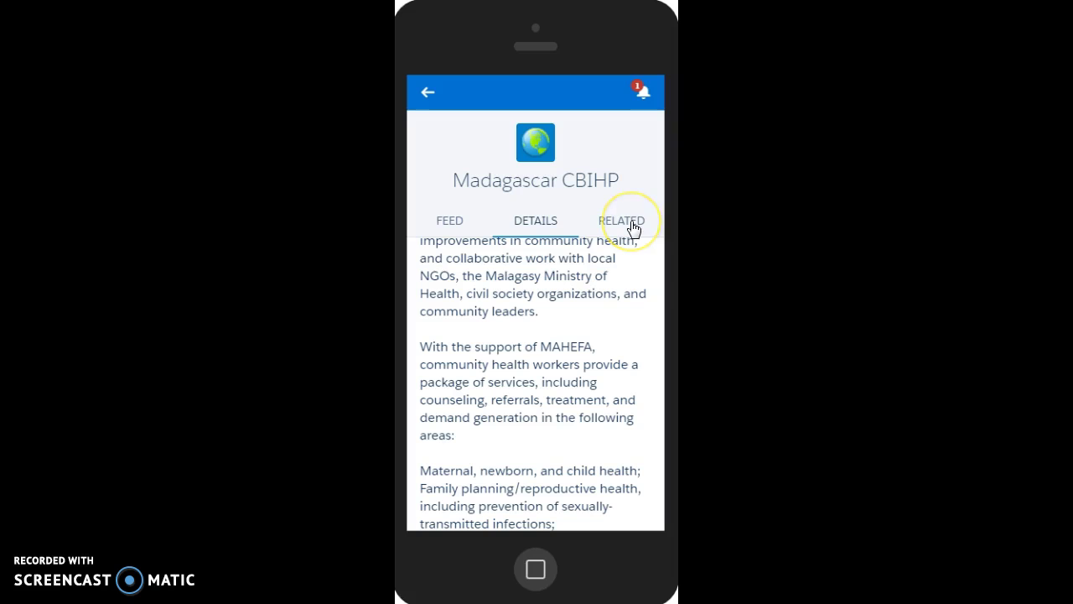
- Show the project's related lists and open its Corporate Capabilities list
left_click(631, 222)
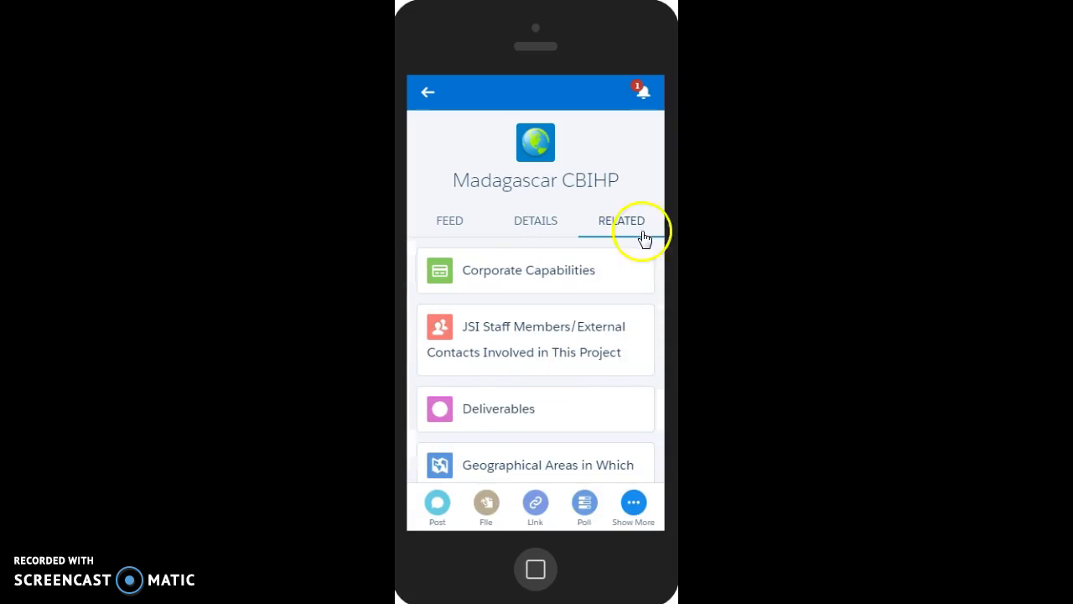
left_click(609, 275)
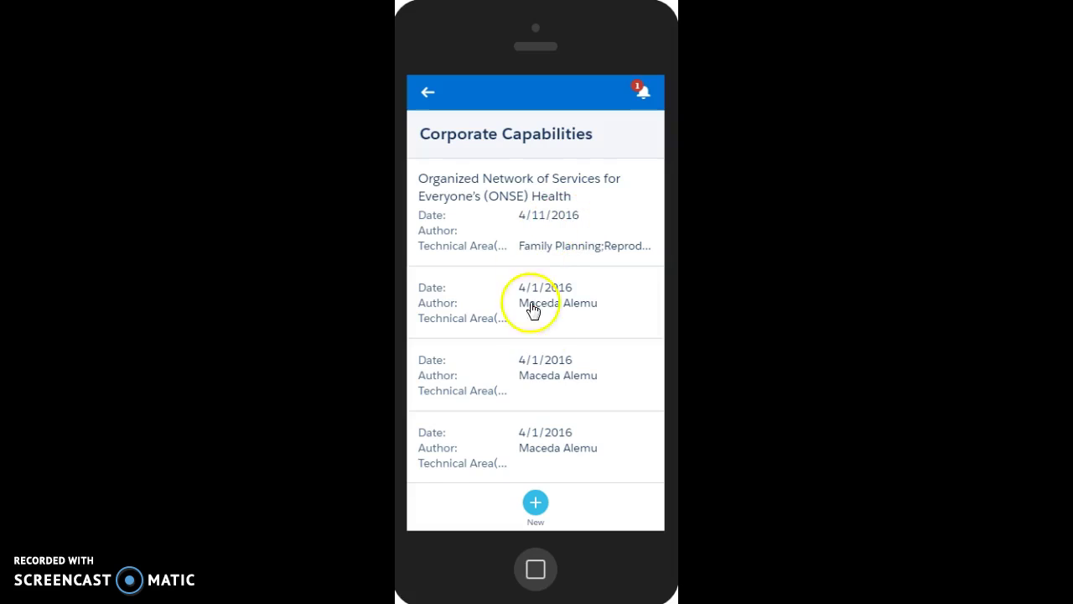
scroll(558, 422, "down", 3)
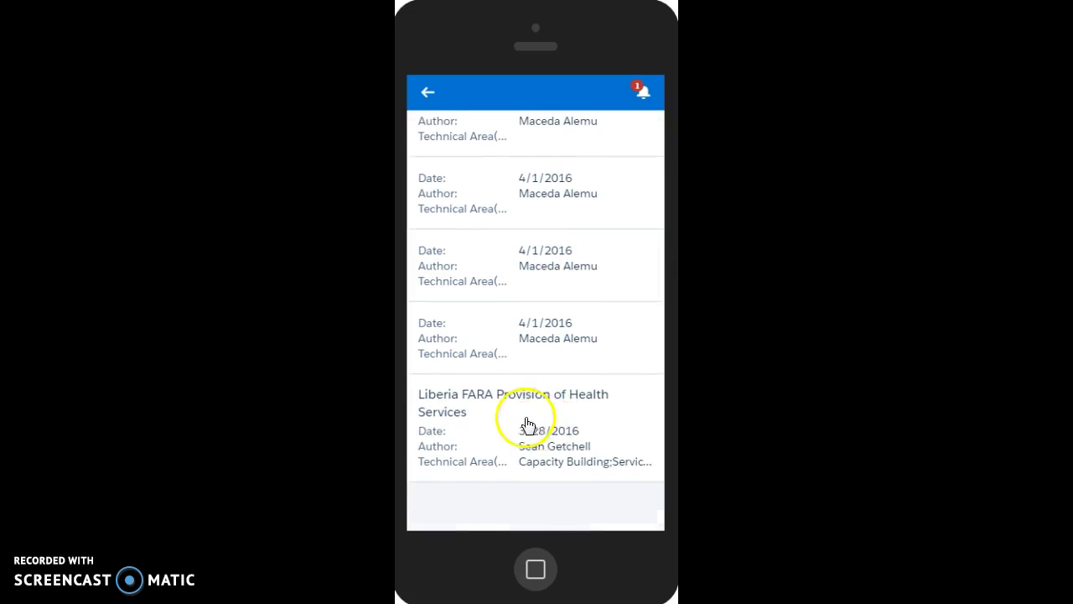
scroll(521, 422, "up", 3)
- Read the CC-00007 capability statement, then go back to the project's related lists
left_click(545, 232)
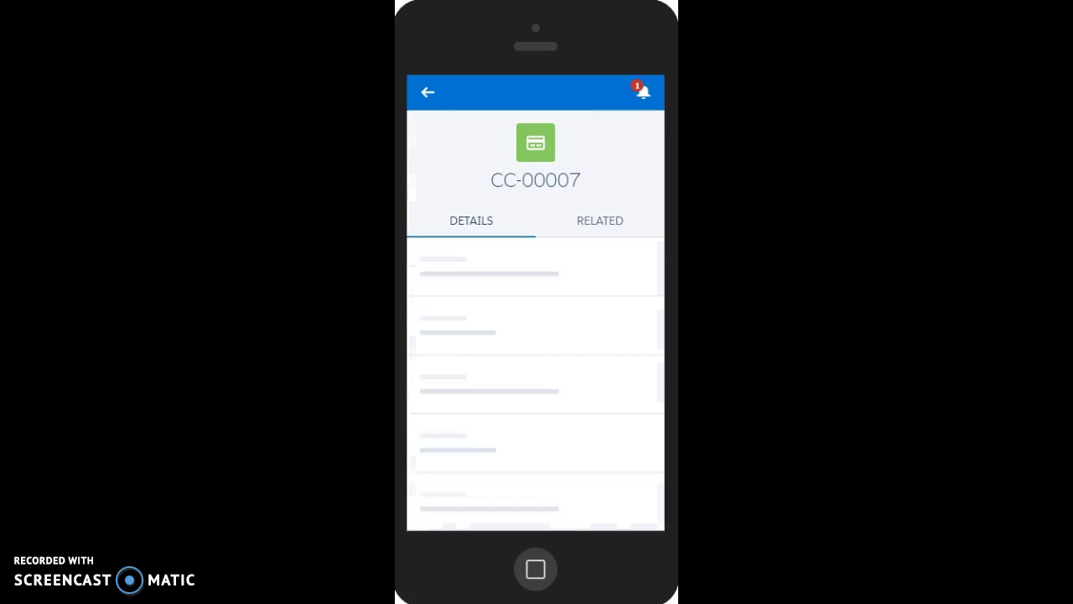
scroll(539, 307, "down", 10)
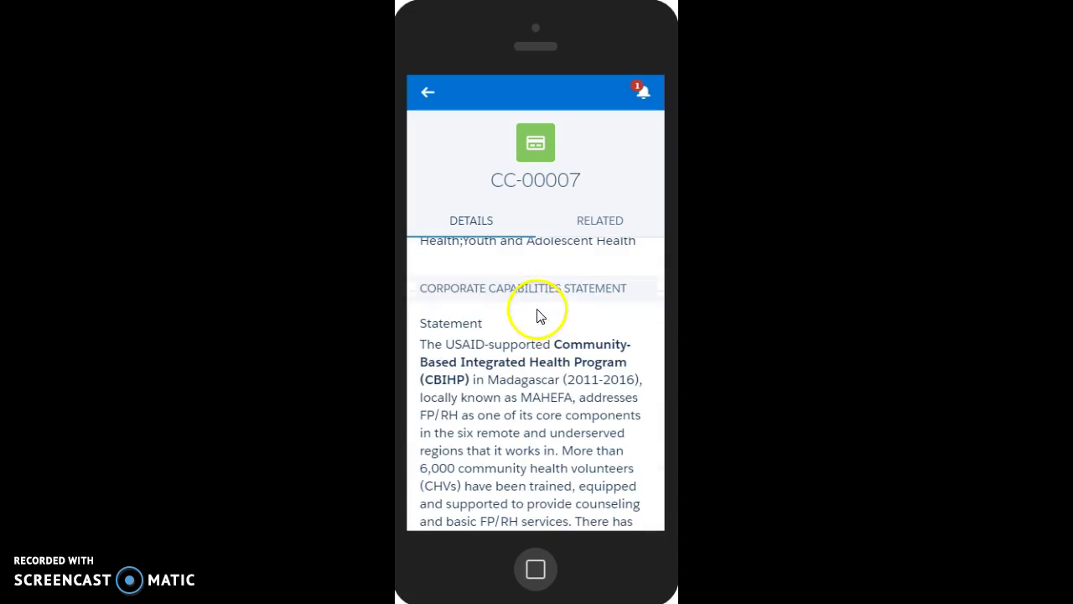
scroll(522, 360, "down", 1)
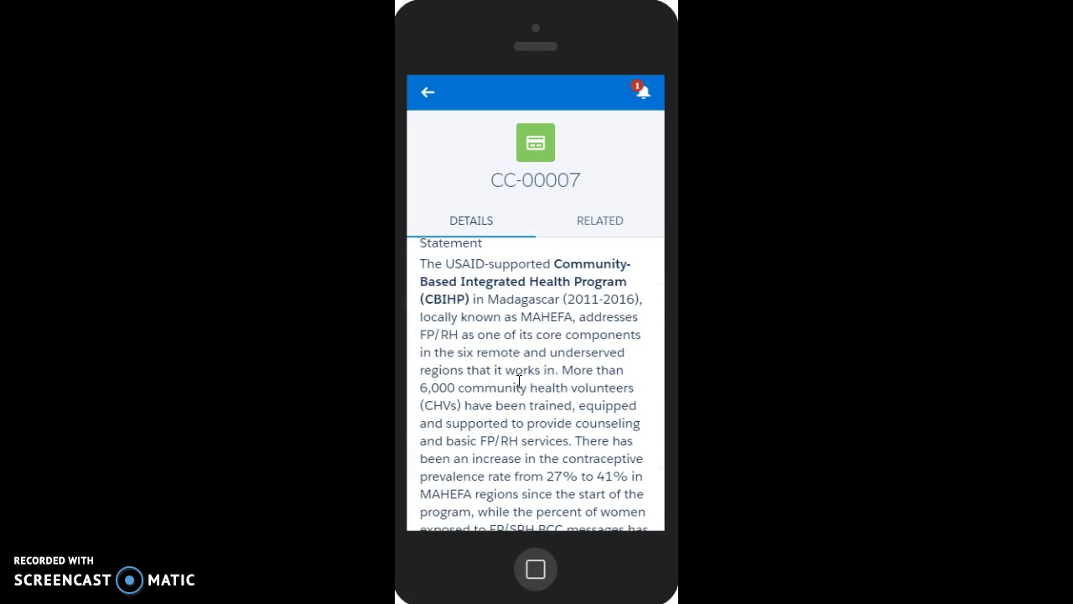
left_click(423, 87)
left_click(429, 94)
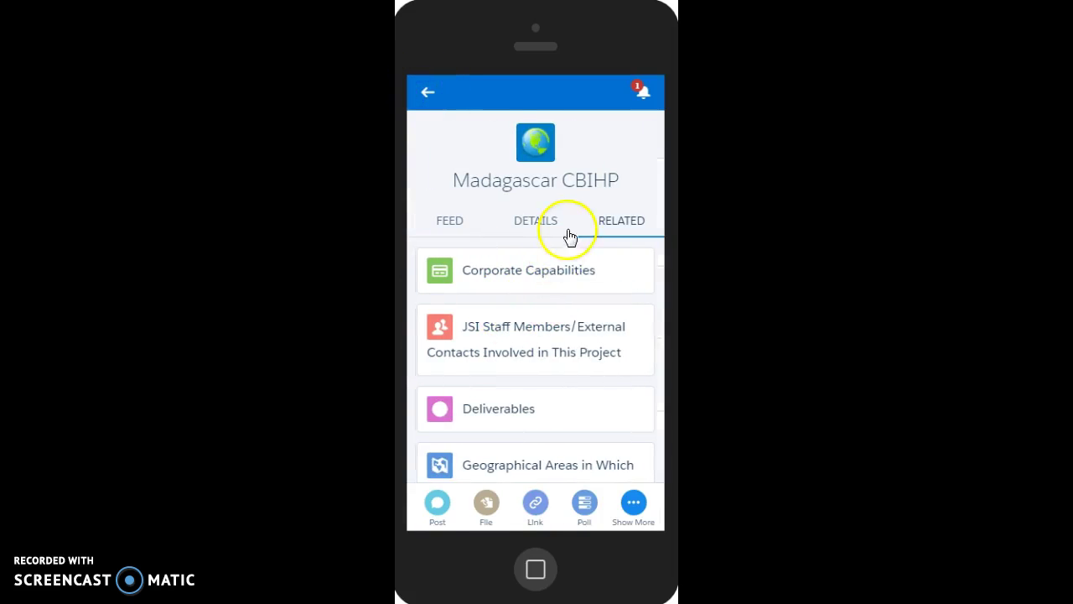
scroll(570, 268, "down", 1)
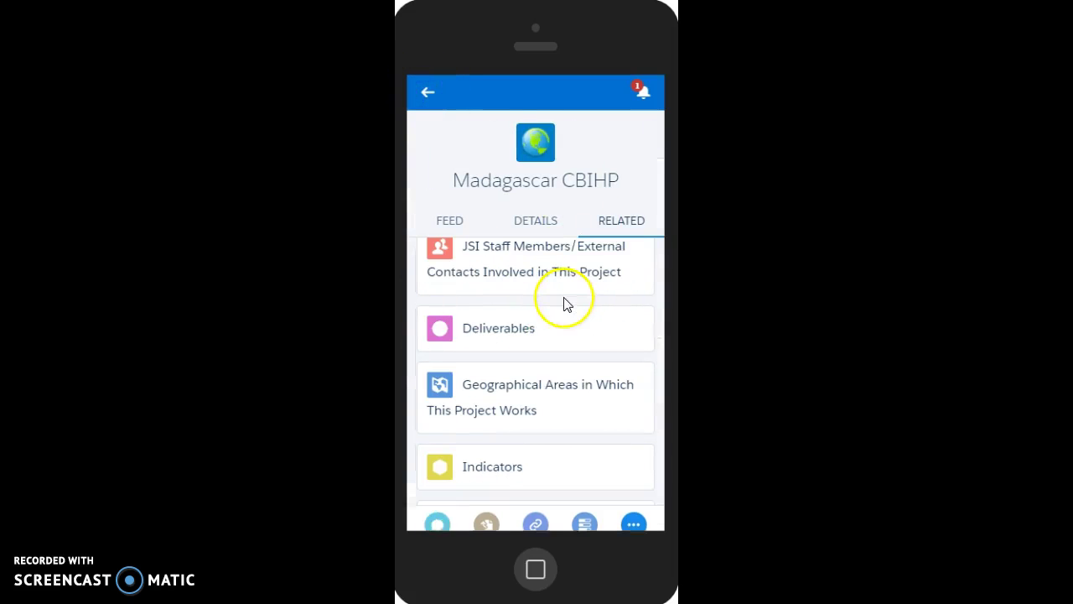
- Show the project feed with the Amount Budgeted change from $35,000,000.00 to $34,999,935.00
left_click(463, 231)
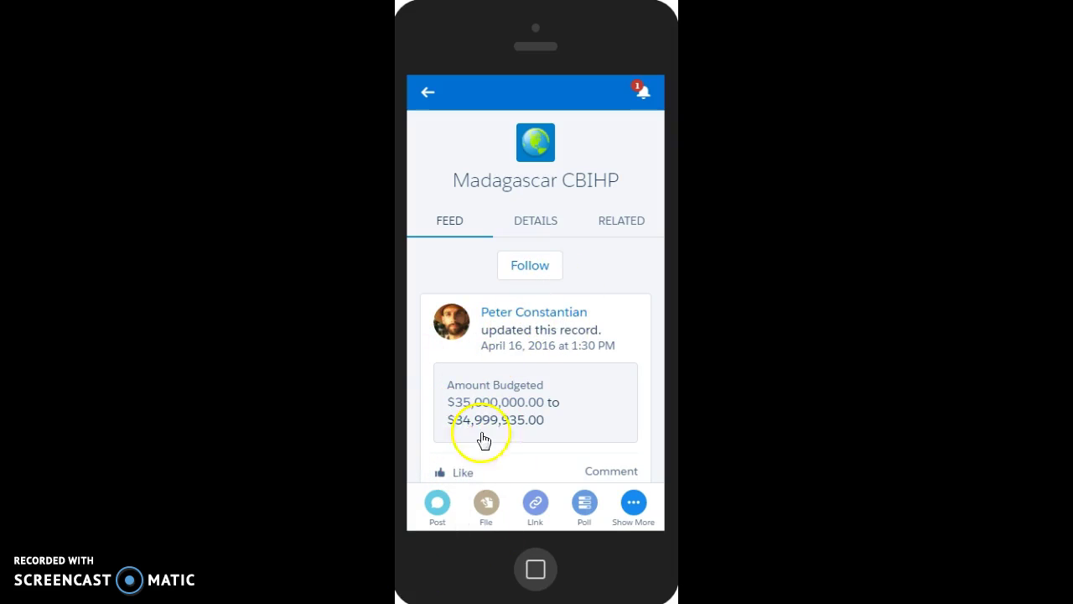
- Leave the Madagascar CBIHP project and open the Recent Dashboards list from the navigation menu
left_click(426, 98)
left_click(426, 101)
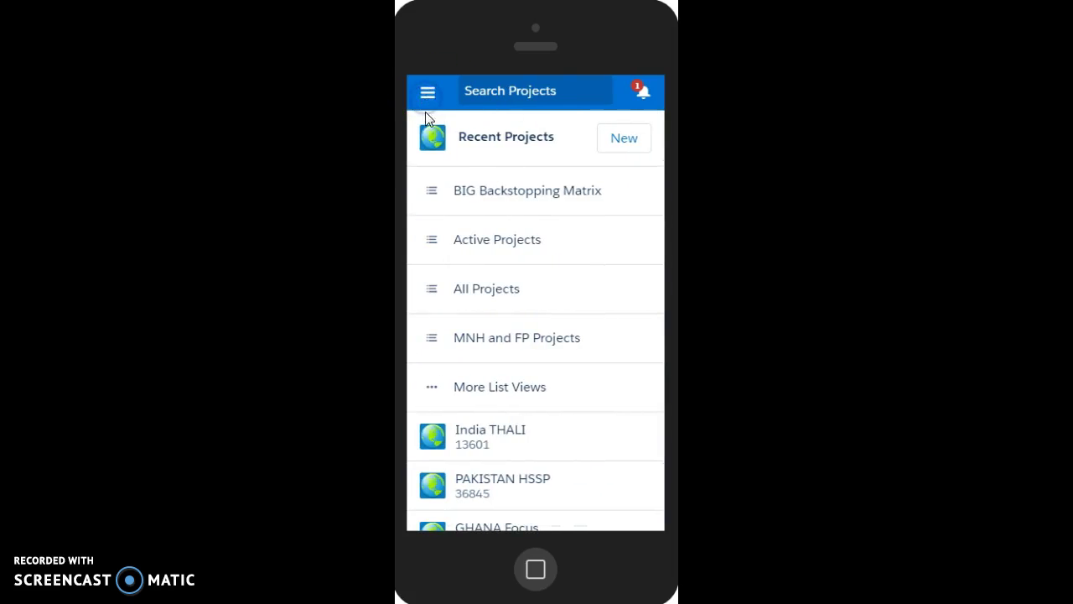
left_click(426, 92)
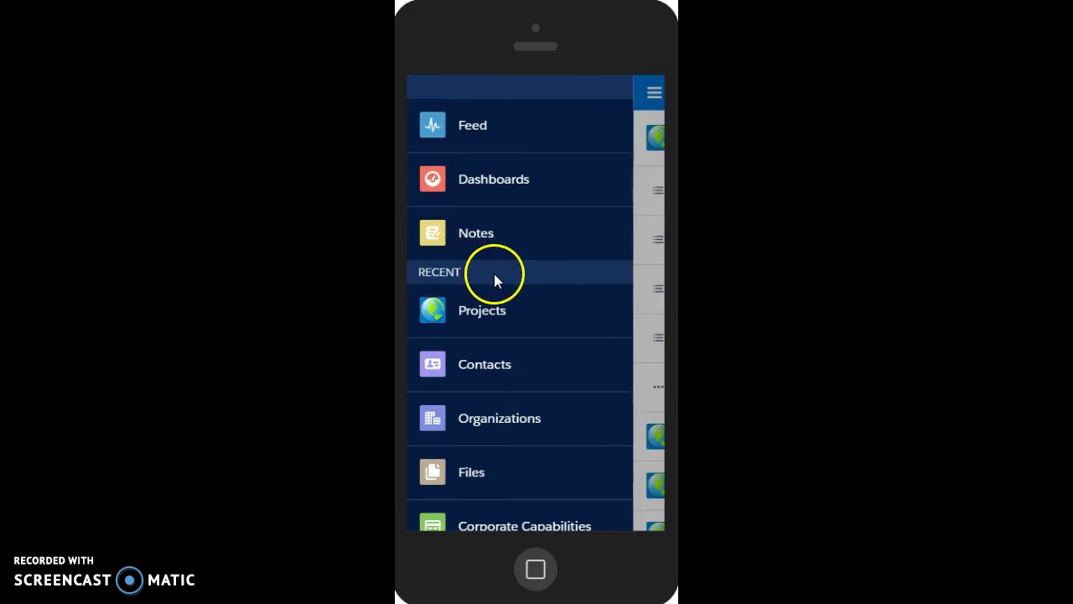
left_click(549, 187)
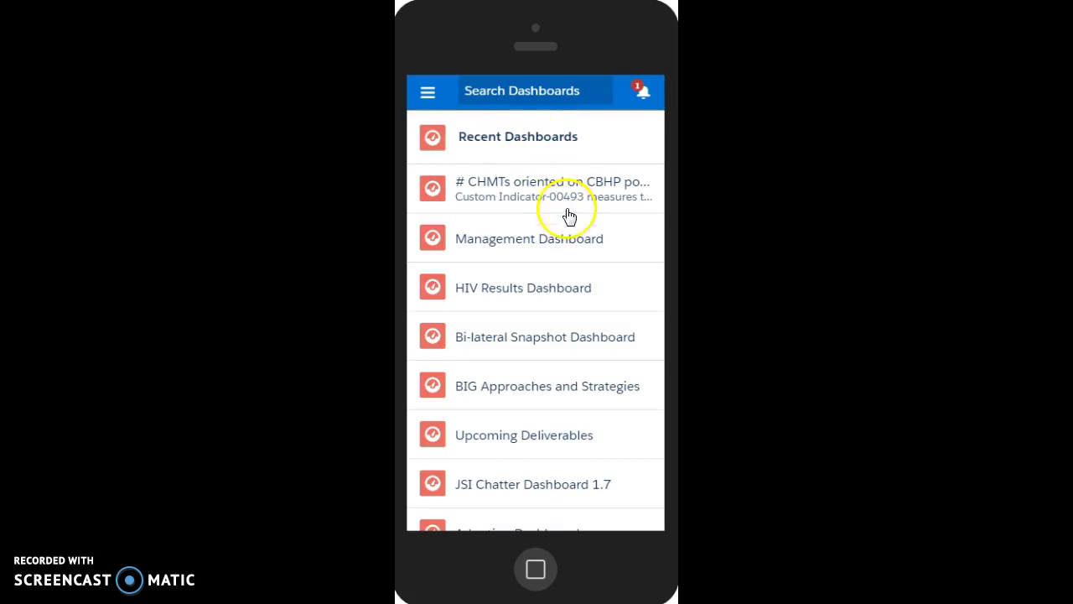
- Open the Management Dashboard, view its award-type bar chart, and expand the months-per-project chart
left_click(608, 250)
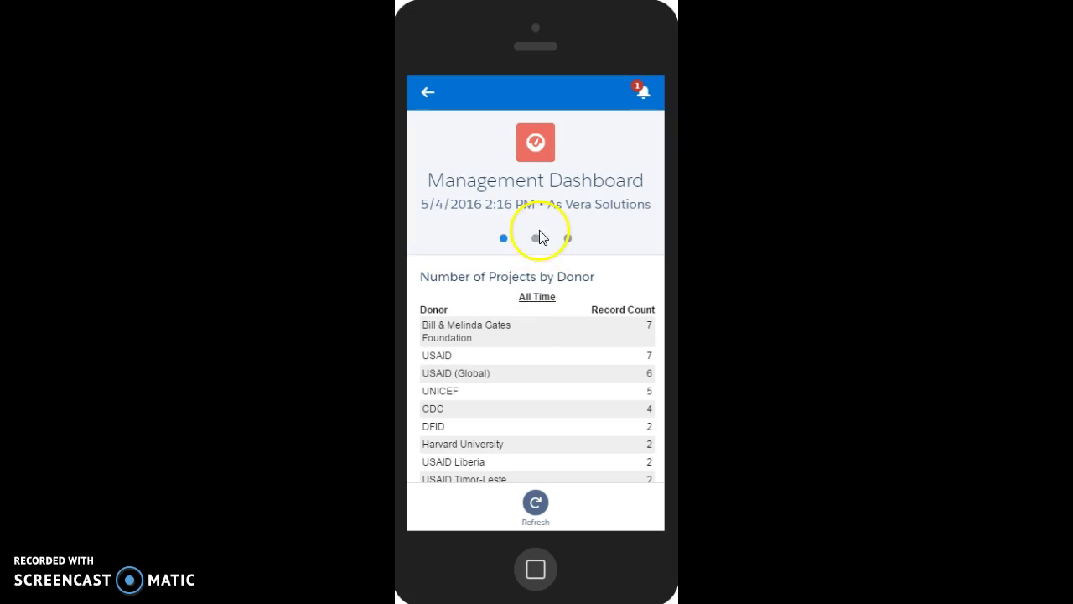
left_click(537, 239)
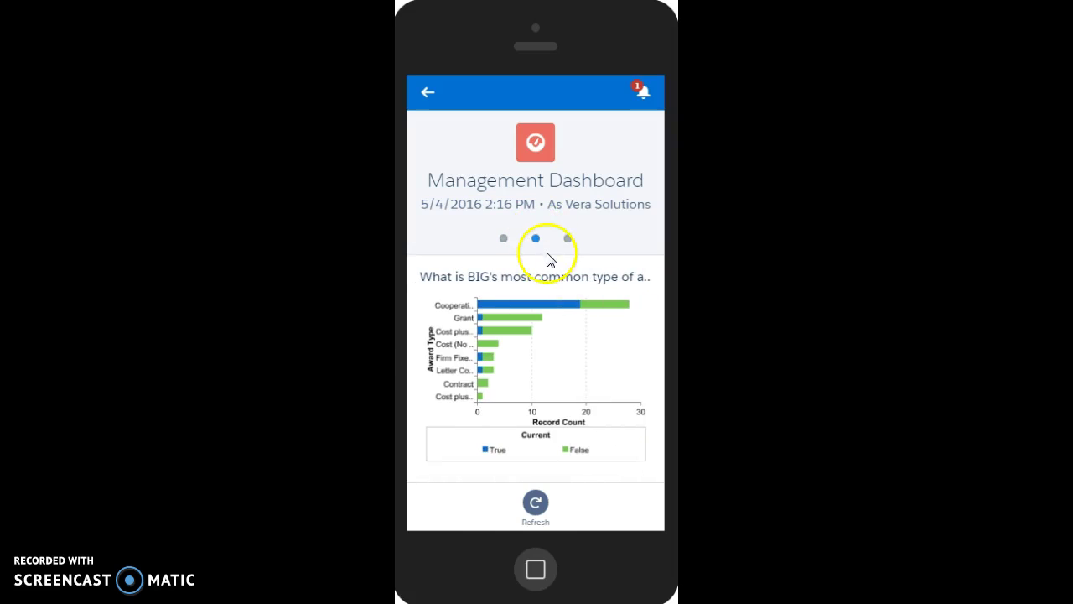
scroll(546, 260, "down", 2)
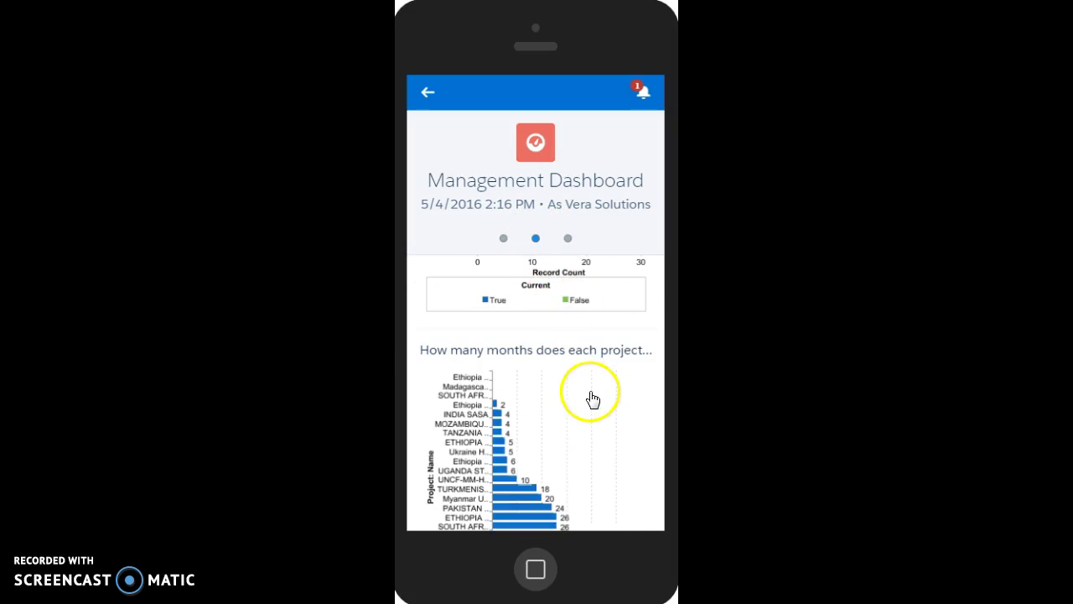
scroll(587, 394, "up", 1)
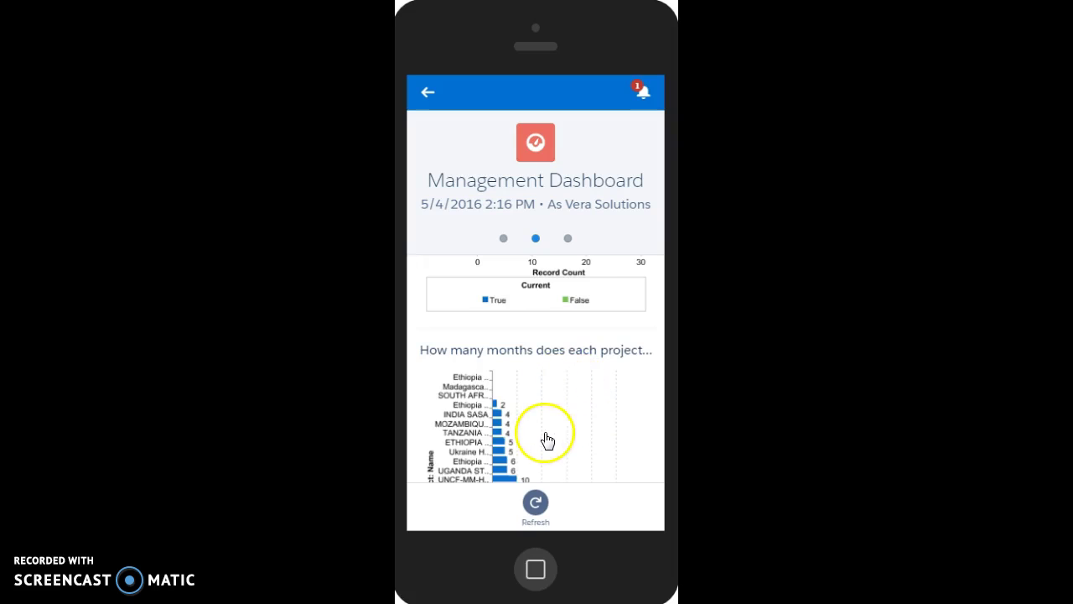
left_click(546, 436)
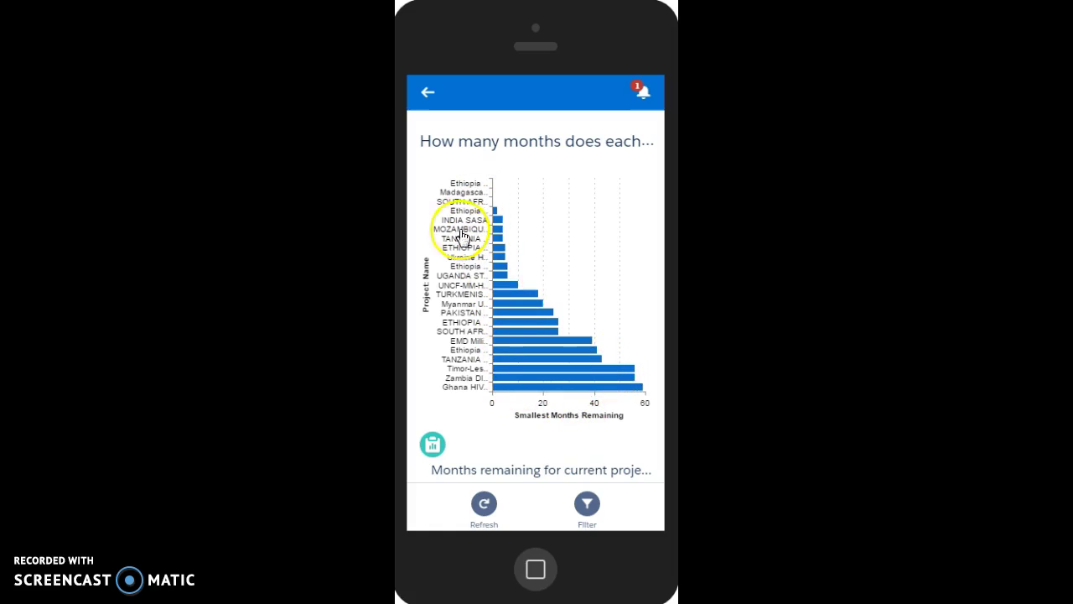
left_click(429, 97)
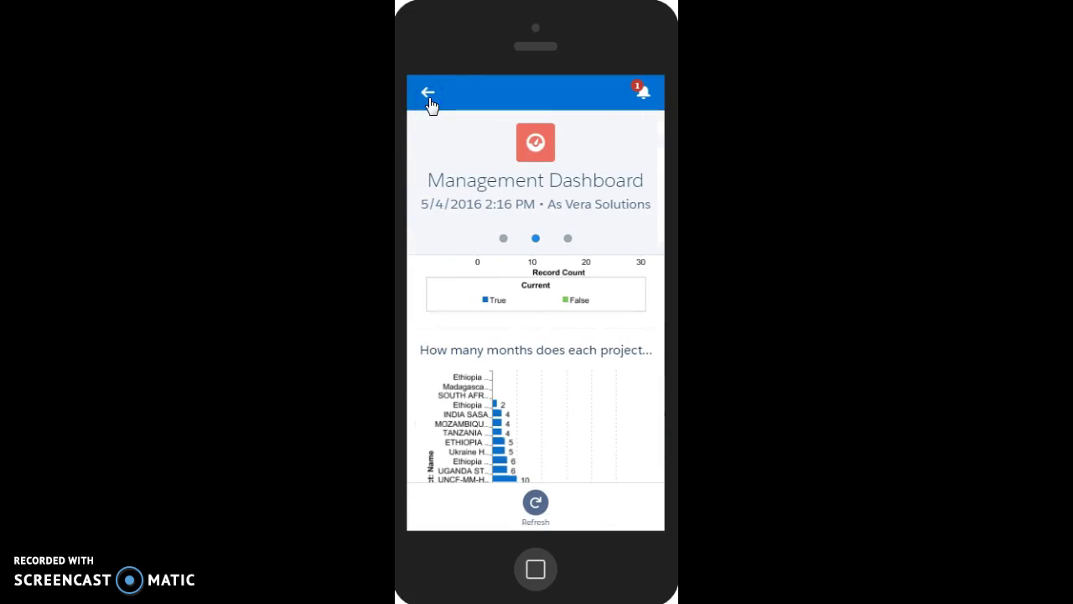
- Open Notifications to see the mention, the comment on the user's post and the group post
left_click(639, 93)
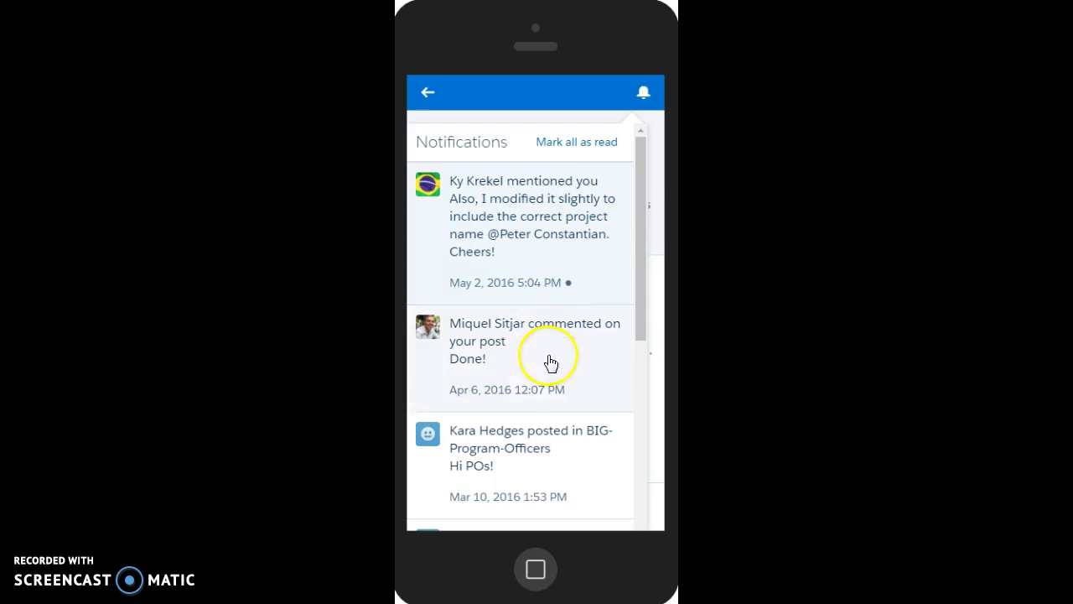
- Mark all notifications read and view the Management Dashboard's donor pie chart, with USAID at 75%
left_click(591, 151)
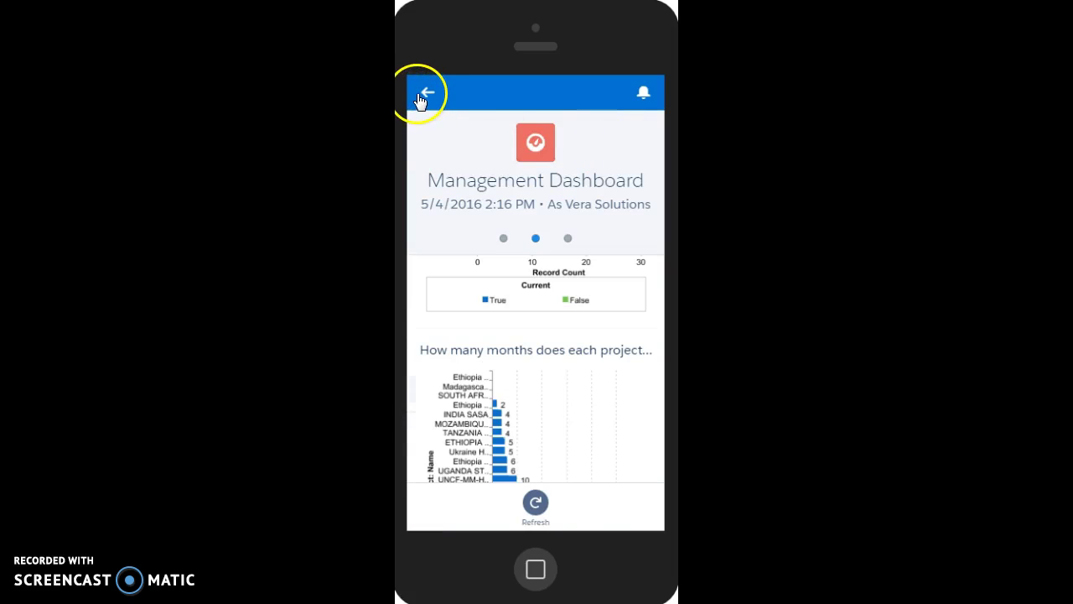
left_click(569, 240)
scroll(567, 352, "down", 2)
scroll(568, 353, "up", 2)
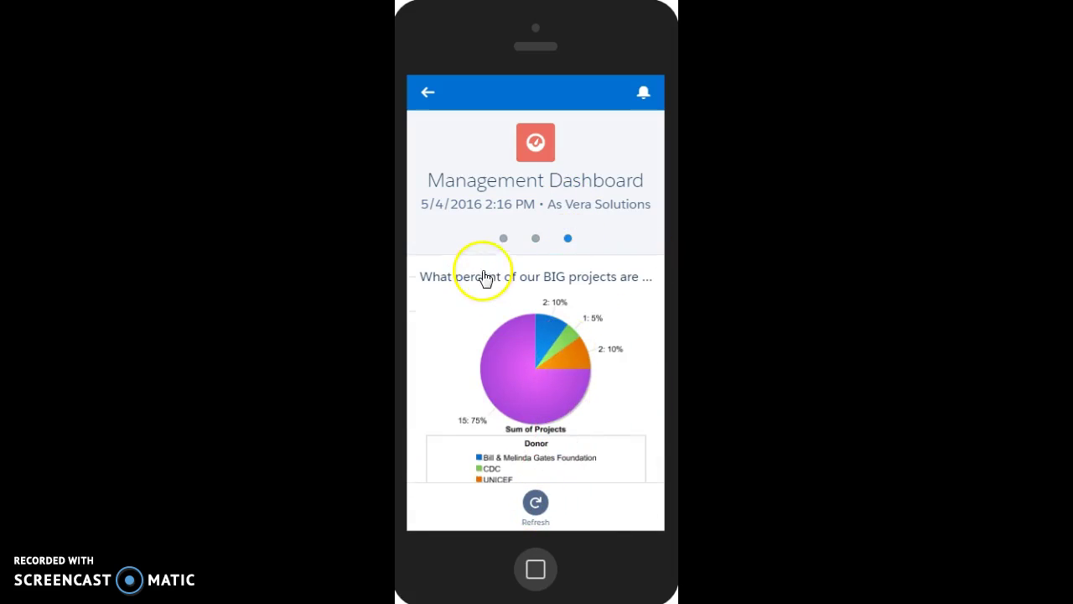
- Return to the dashboards list and scroll the navigation menu down to Participants
left_click(427, 93)
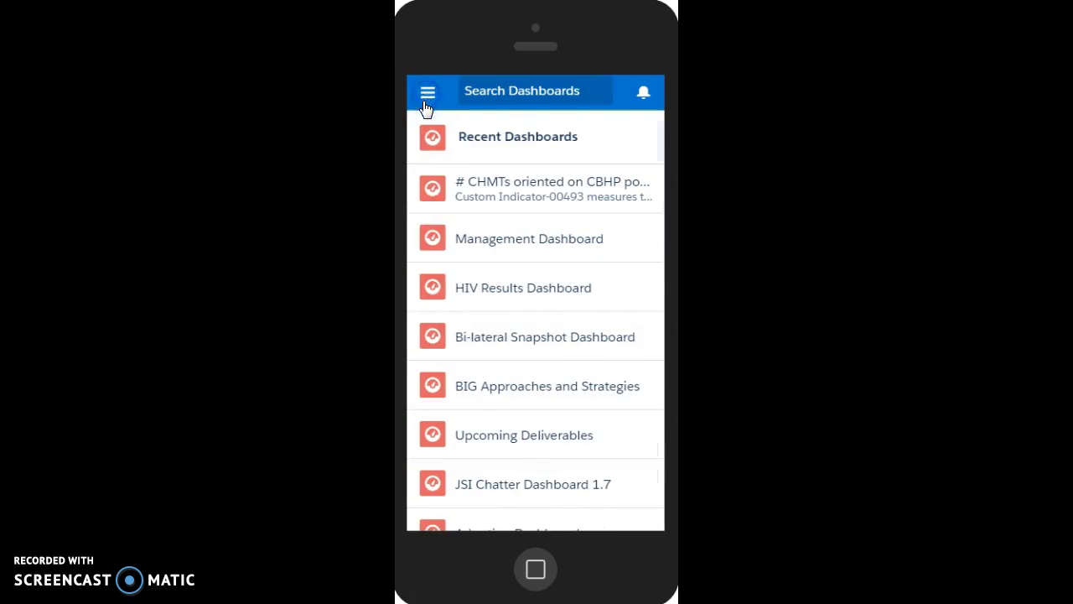
left_click(430, 97)
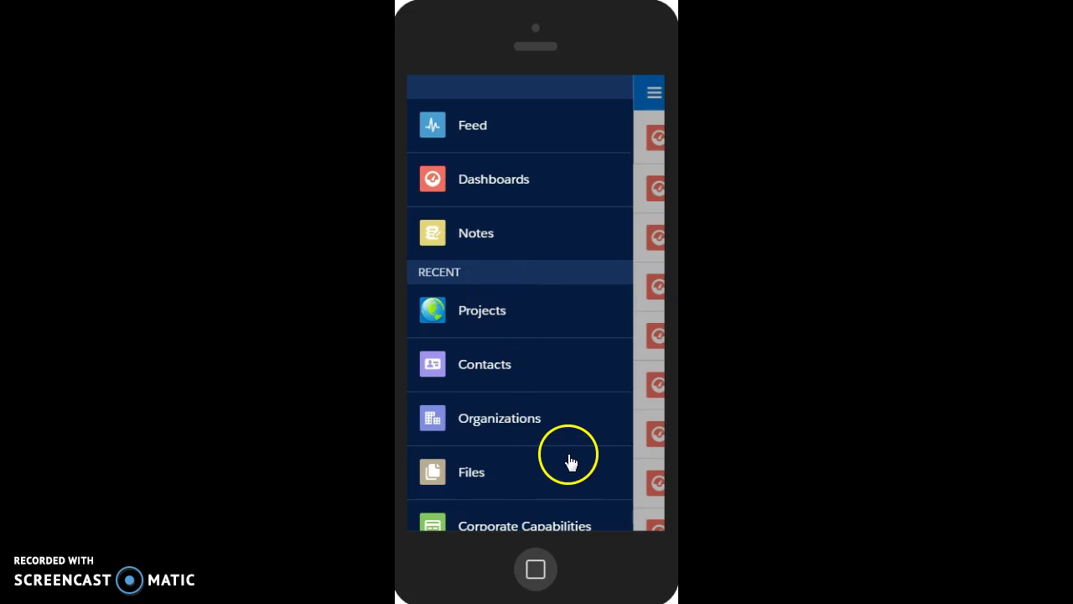
scroll(570, 462, "down", 1)
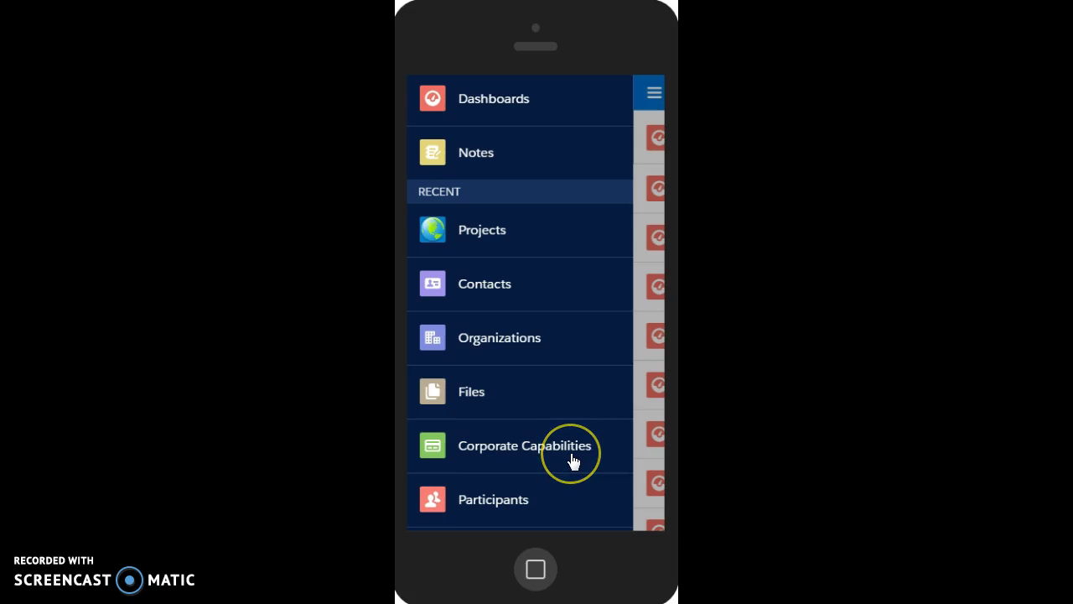